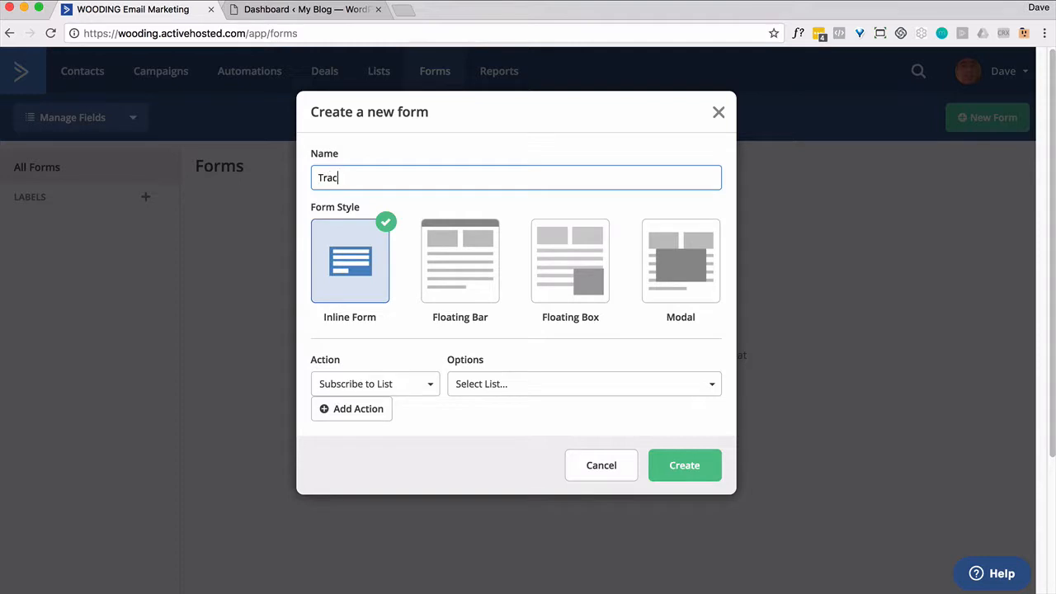
- Create the inline form 'Tracking' that subscribes contacts to the Family list
text(king)
click(509, 387)
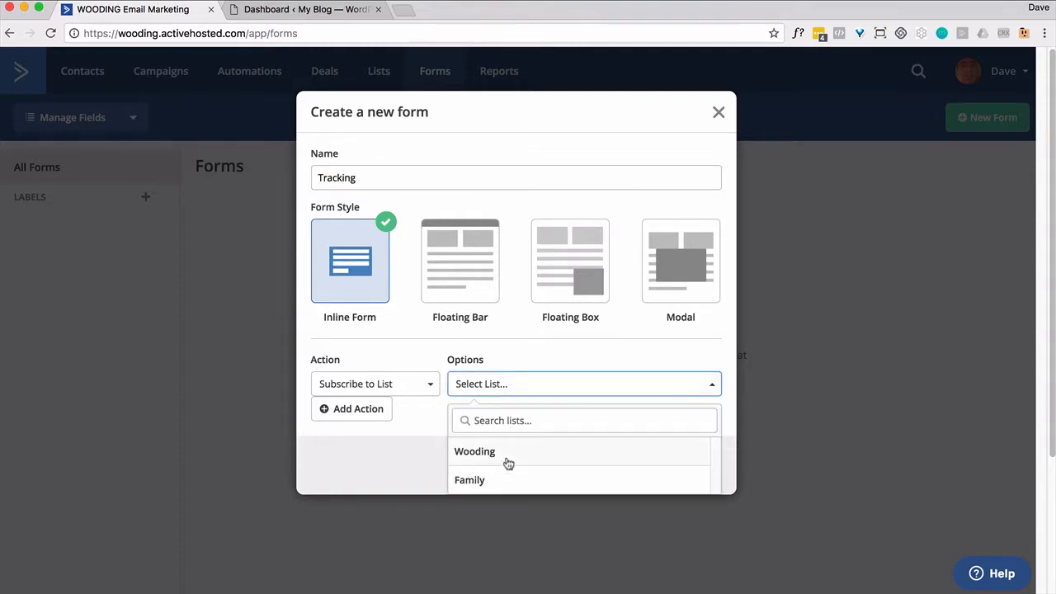
click(500, 479)
click(670, 472)
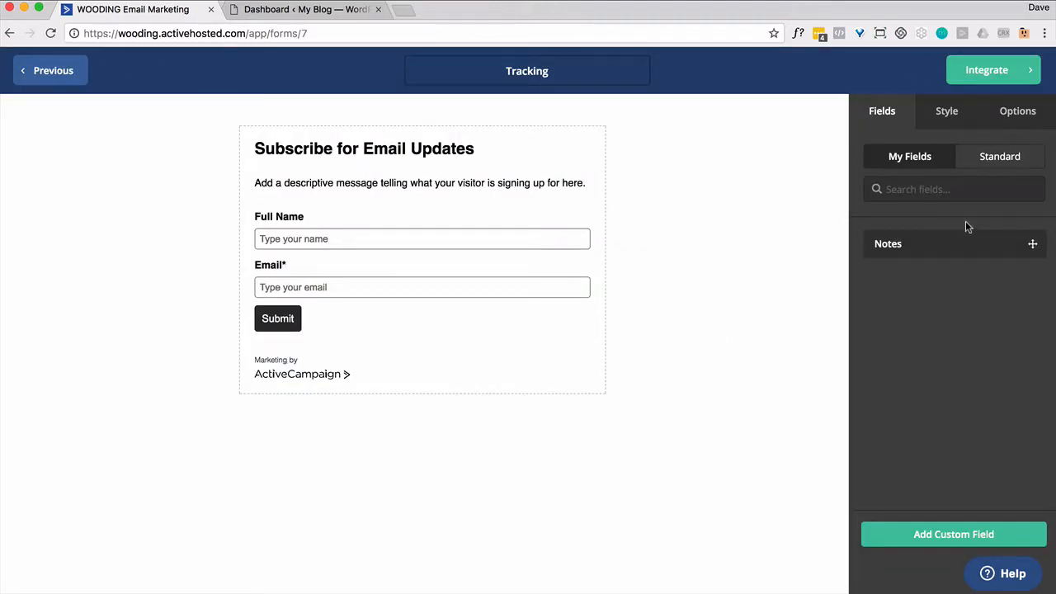
- Turn off opt-in confirmation for the form's Family subscribe action
mouse_move(545, 269)
click(1007, 120)
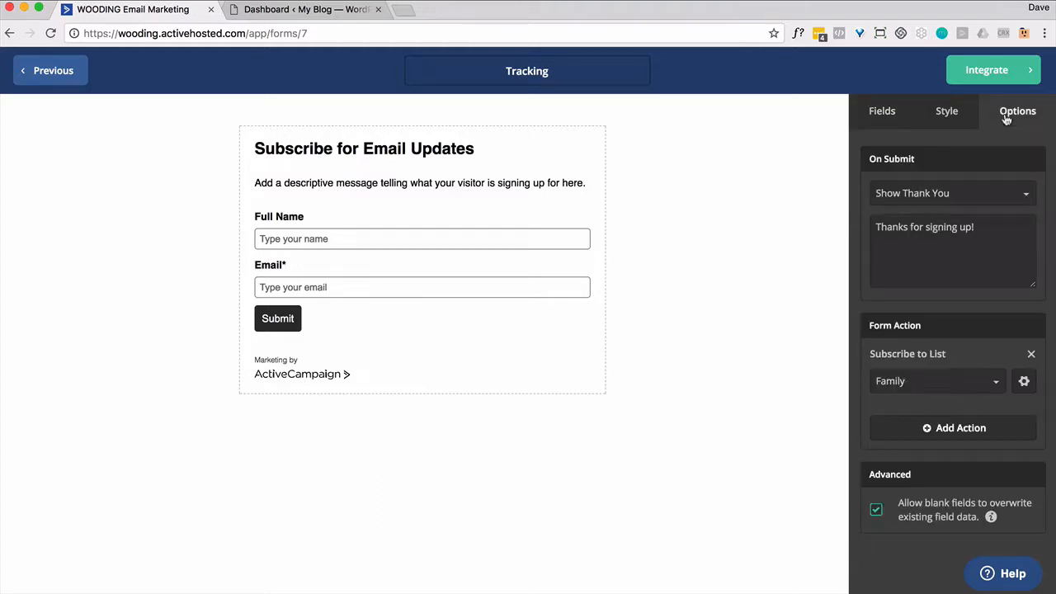
click(1029, 381)
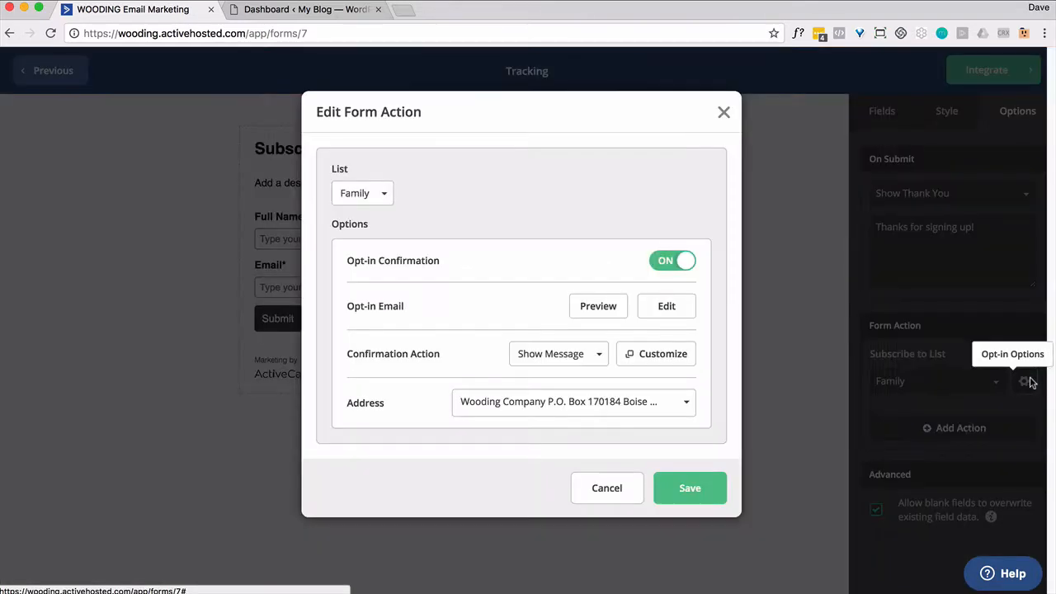
click(667, 262)
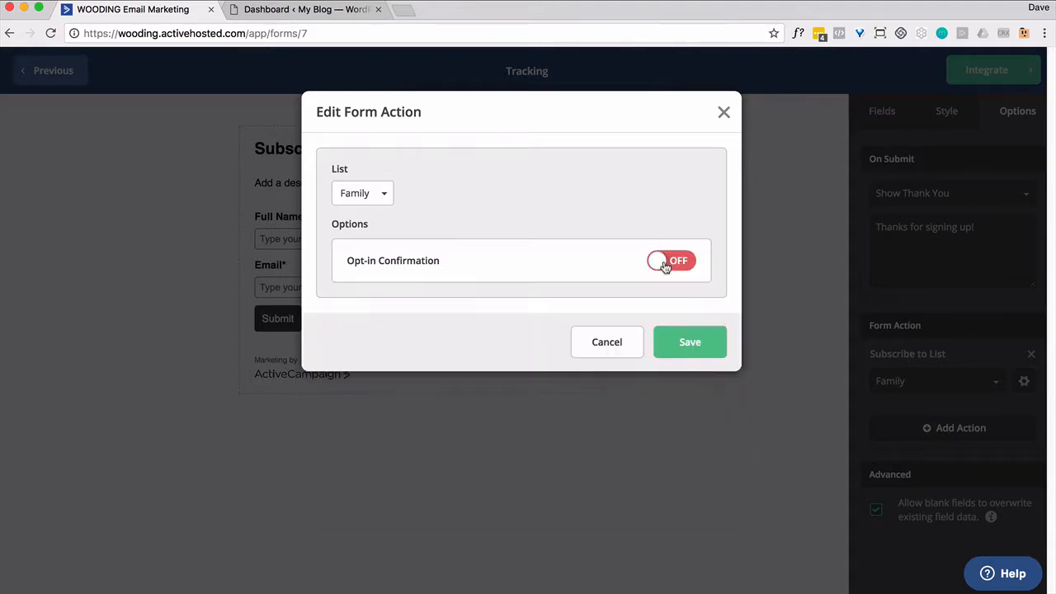
click(690, 342)
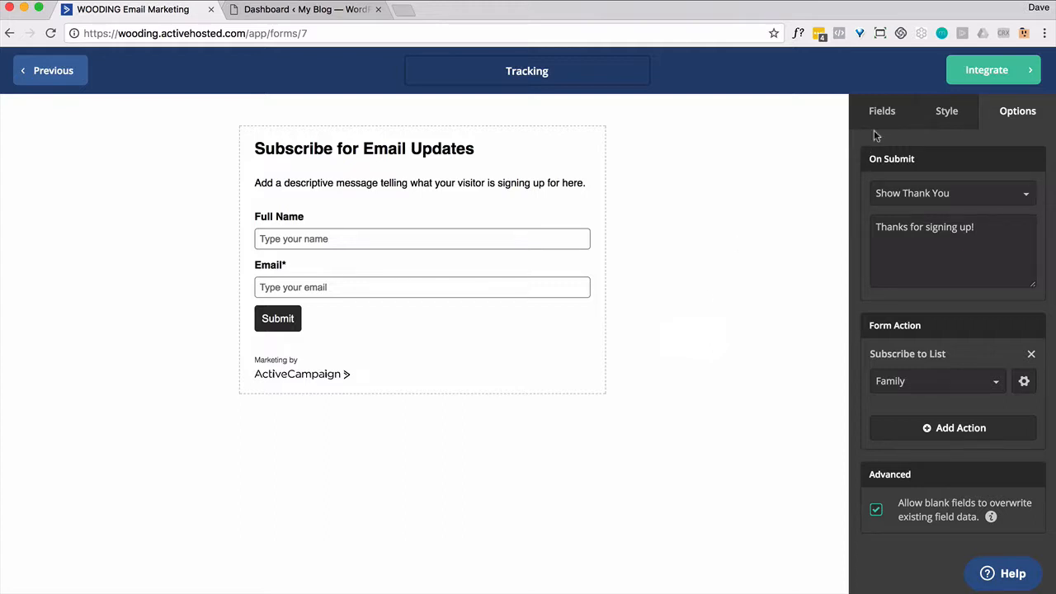
- Integrate and save the Tracking form, then go to the WordPress dashboard
click(979, 79)
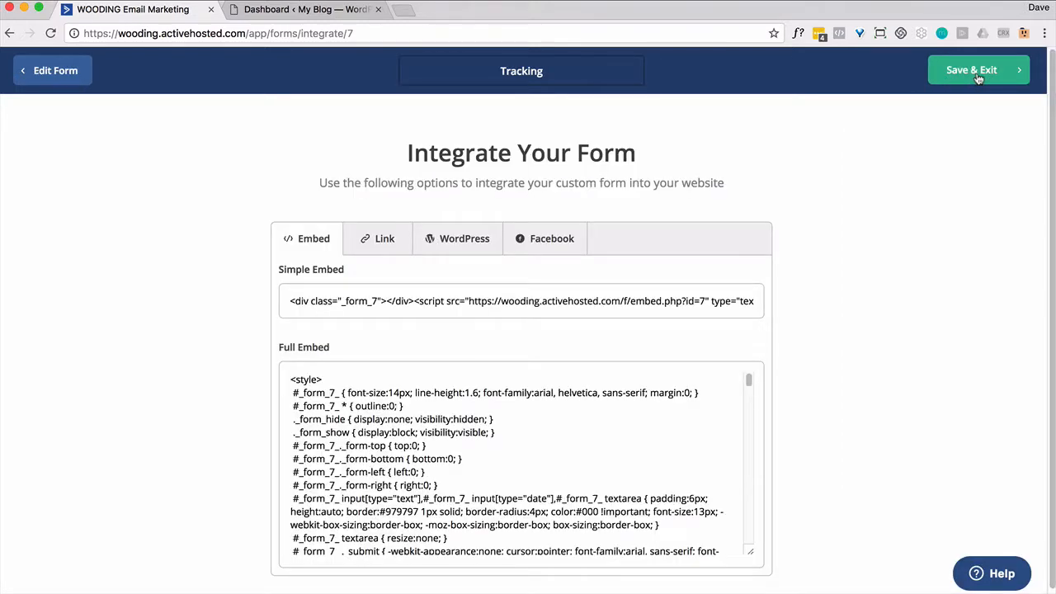
click(979, 73)
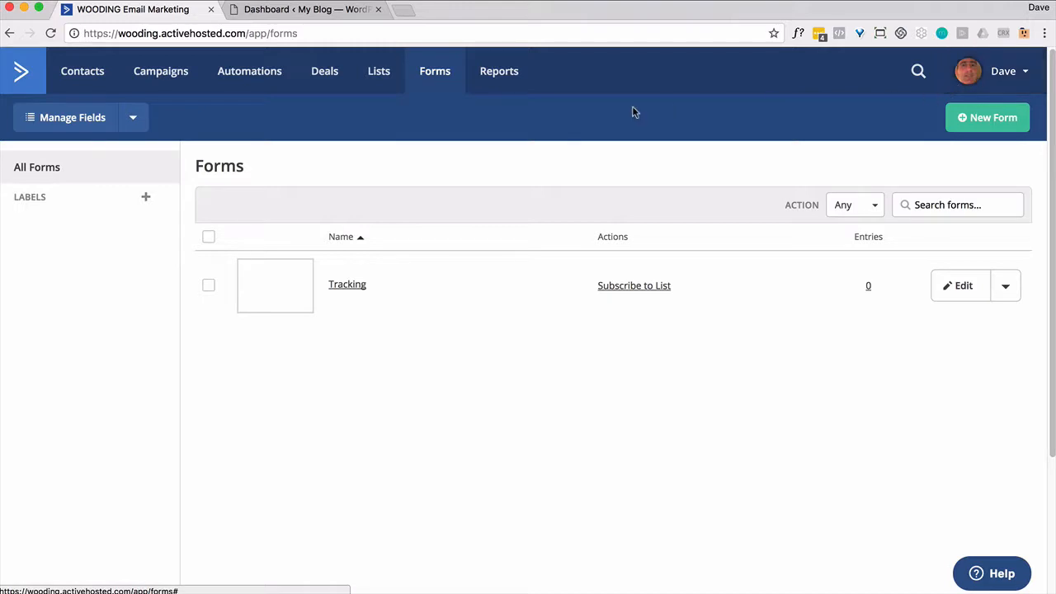
click(341, 11)
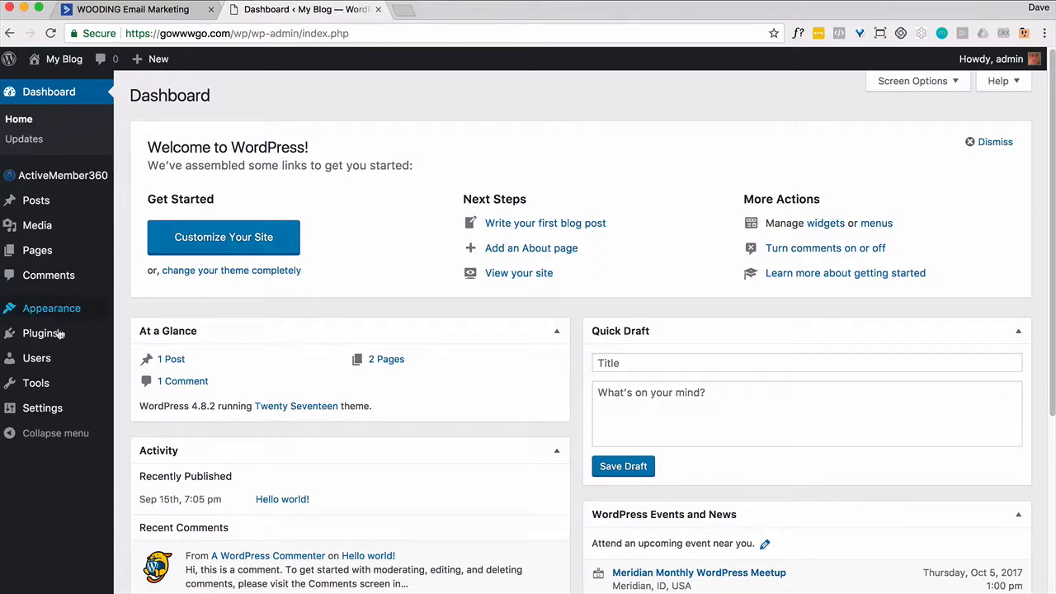
- Install and activate the ActiveCampaign plugin from WordPress Plugins > Add New
mouse_move(48, 334)
click(178, 340)
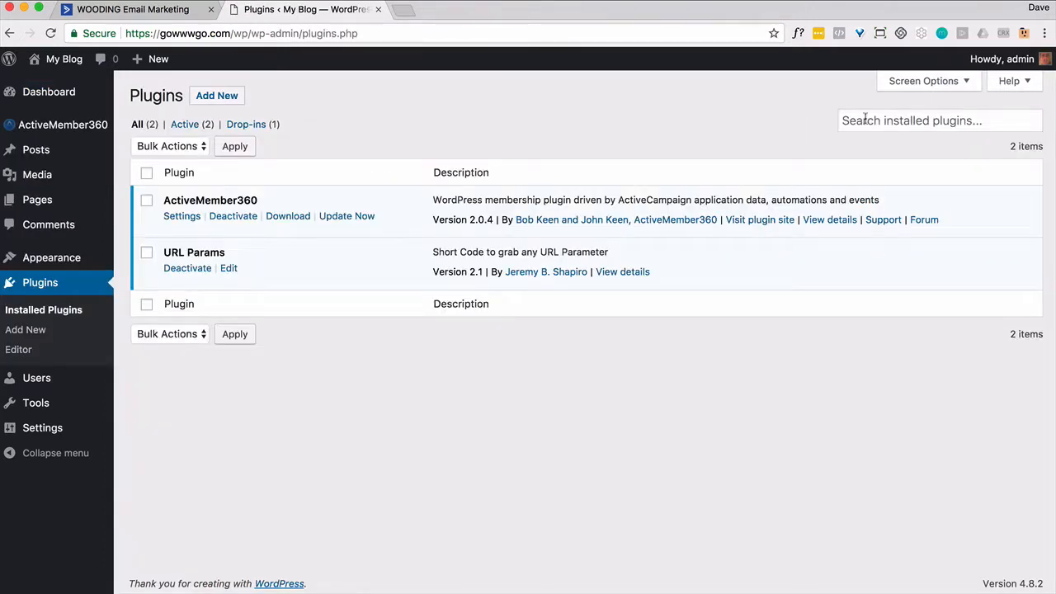
click(235, 99)
text(activecampaign)
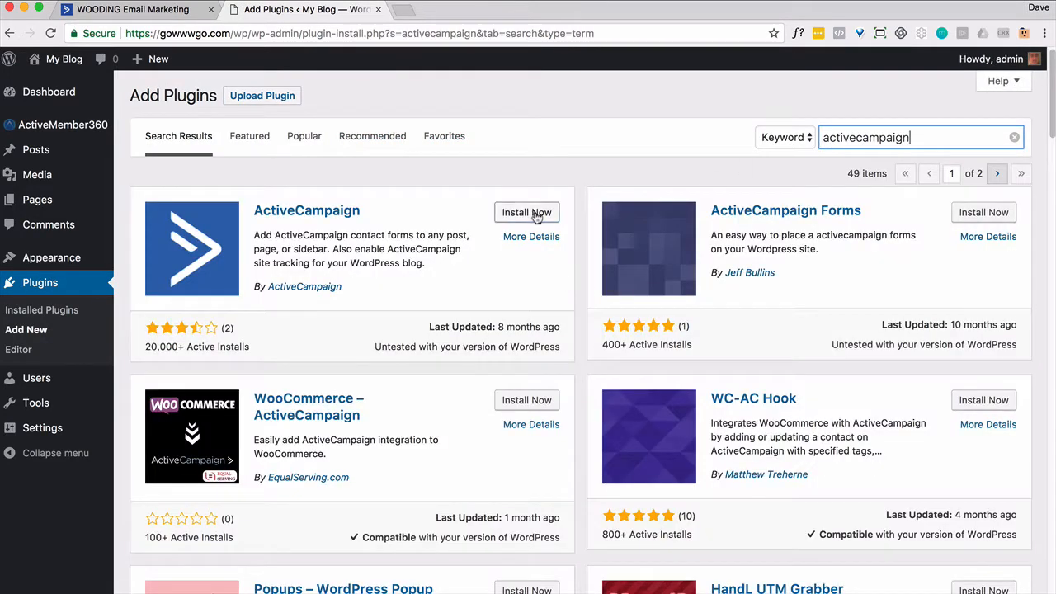
click(537, 215)
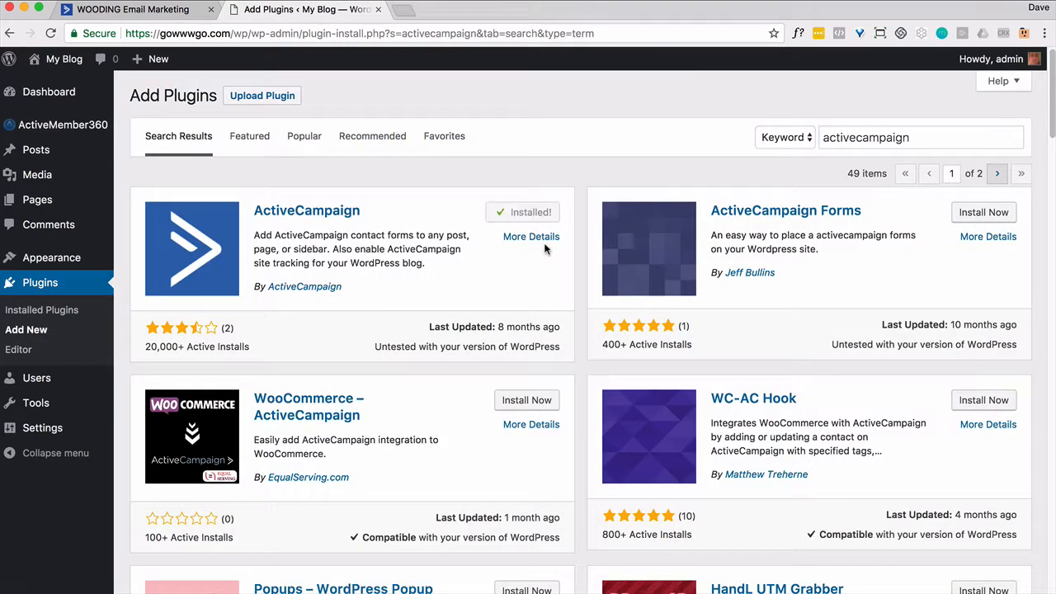
click(534, 216)
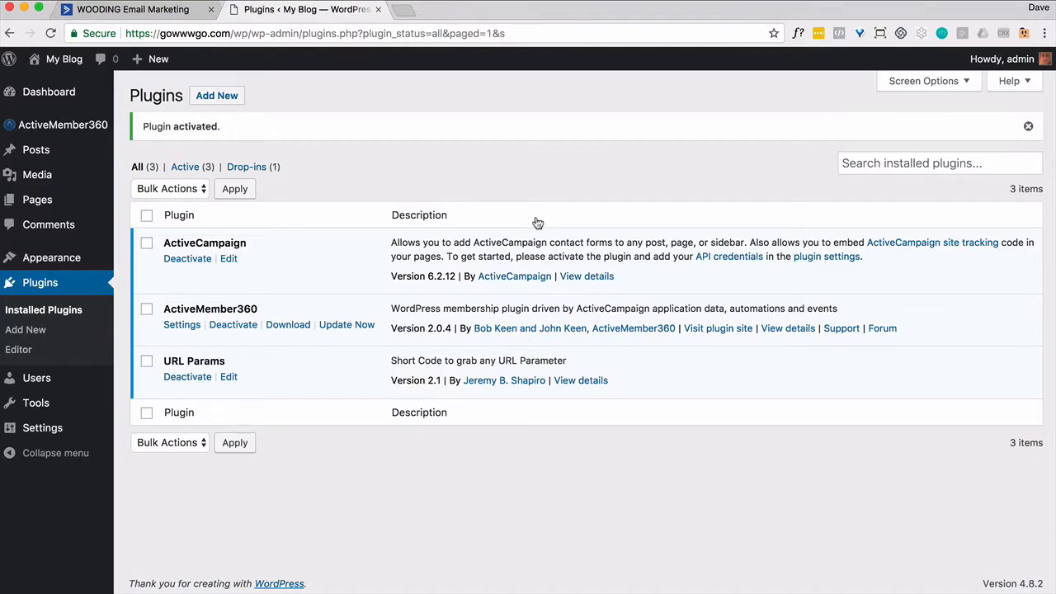
- Visit the plugin's Settings > ActiveCampaign page, then return to ActiveCampaign
mouse_move(57, 428)
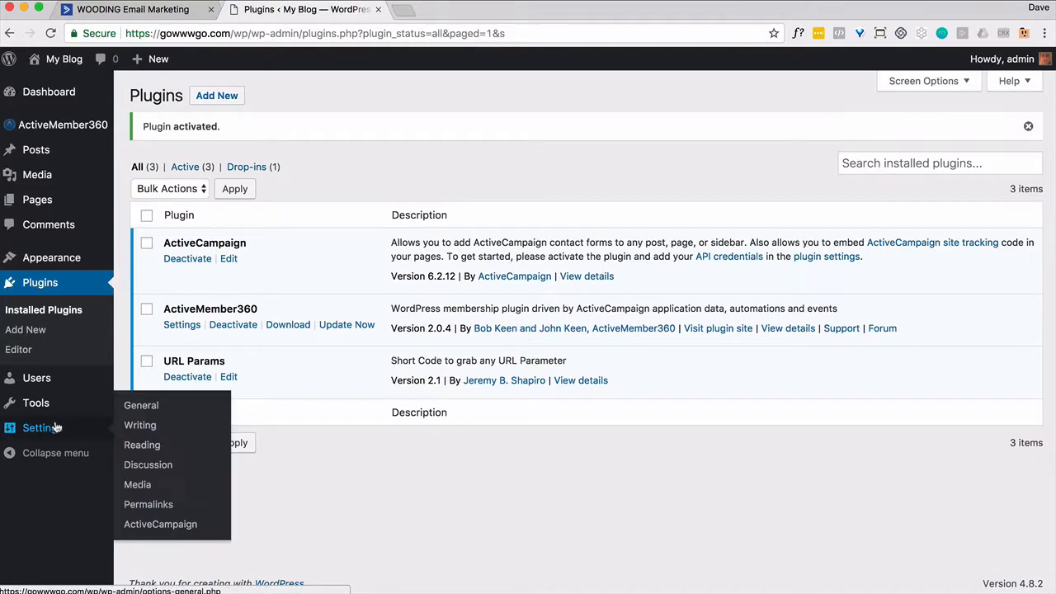
click(156, 526)
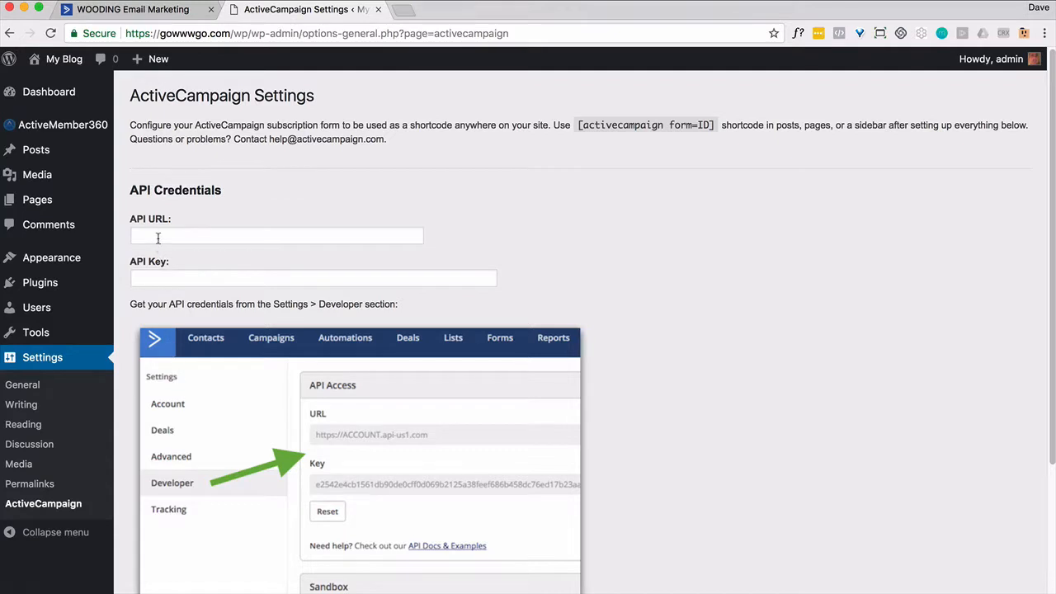
click(146, 20)
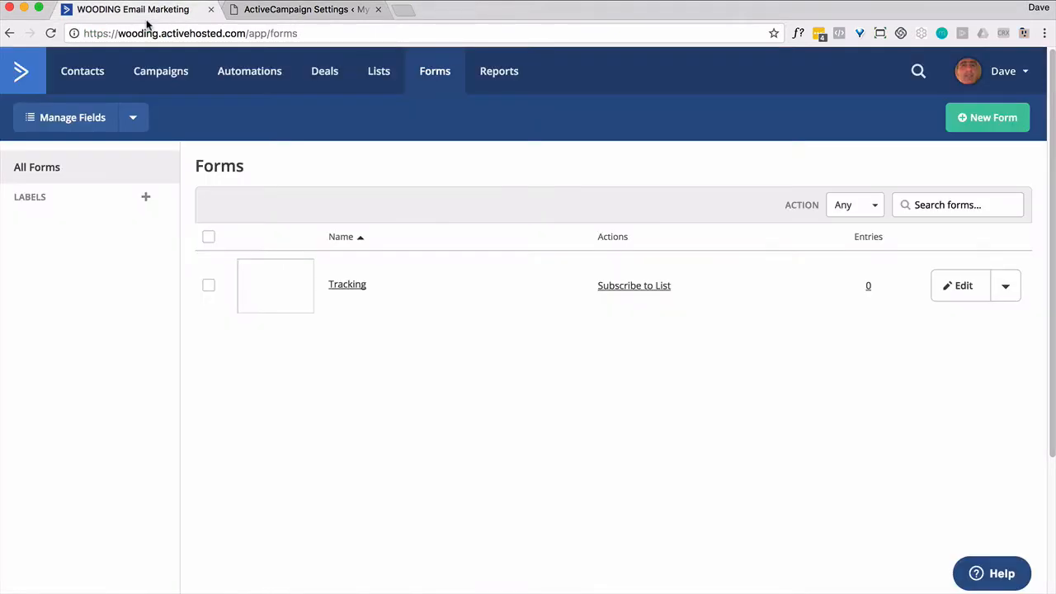
- Open the Developer section of ActiveCampaign's My Settings to find the API access details
click(1023, 79)
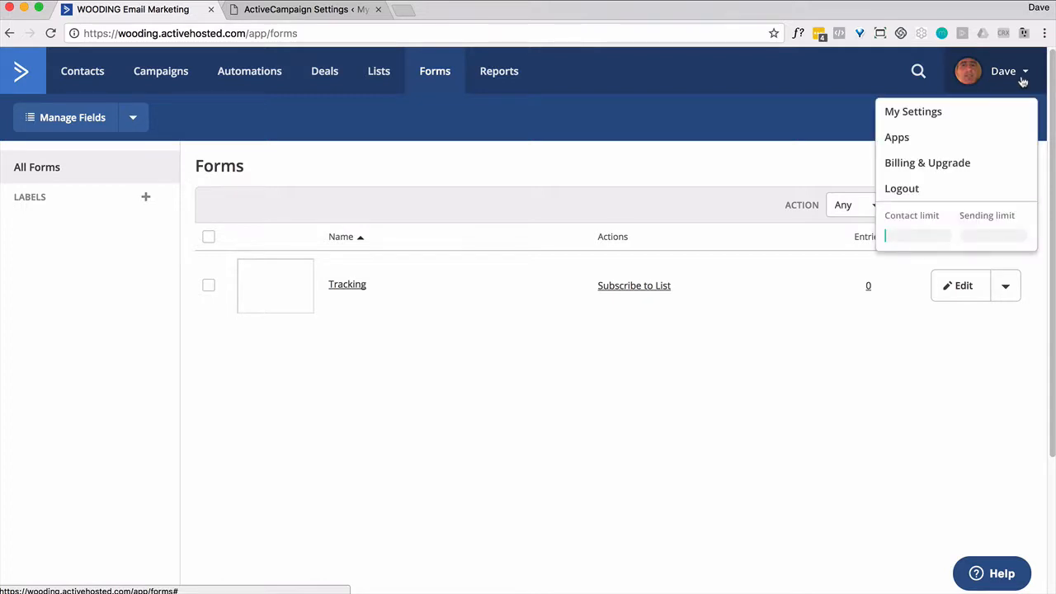
click(933, 116)
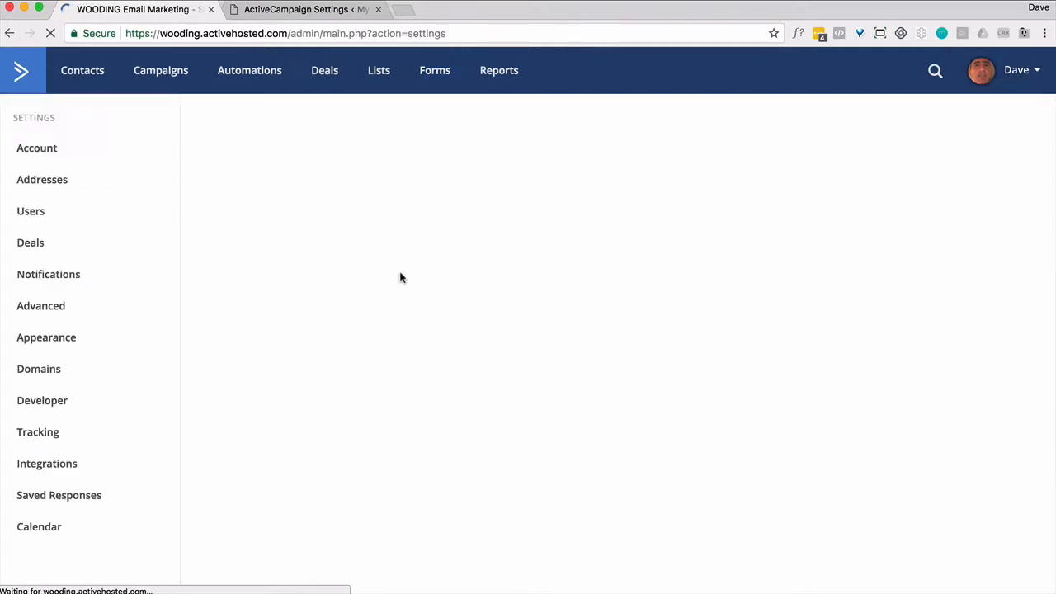
click(45, 402)
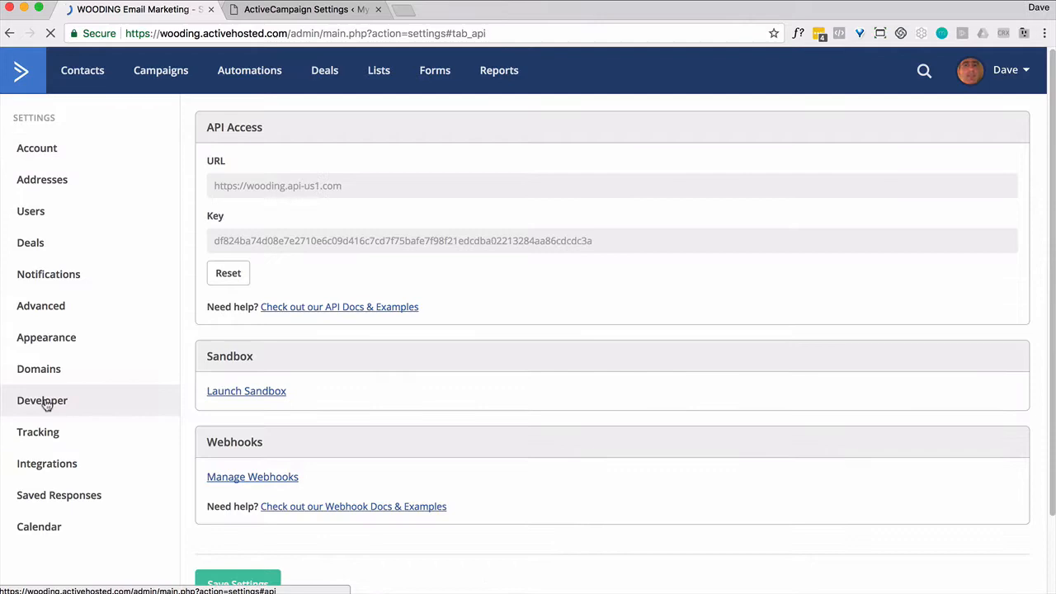
- Copy the API URL and API key into the WordPress plugin's credential fields
click(278, 193)
click(306, 9)
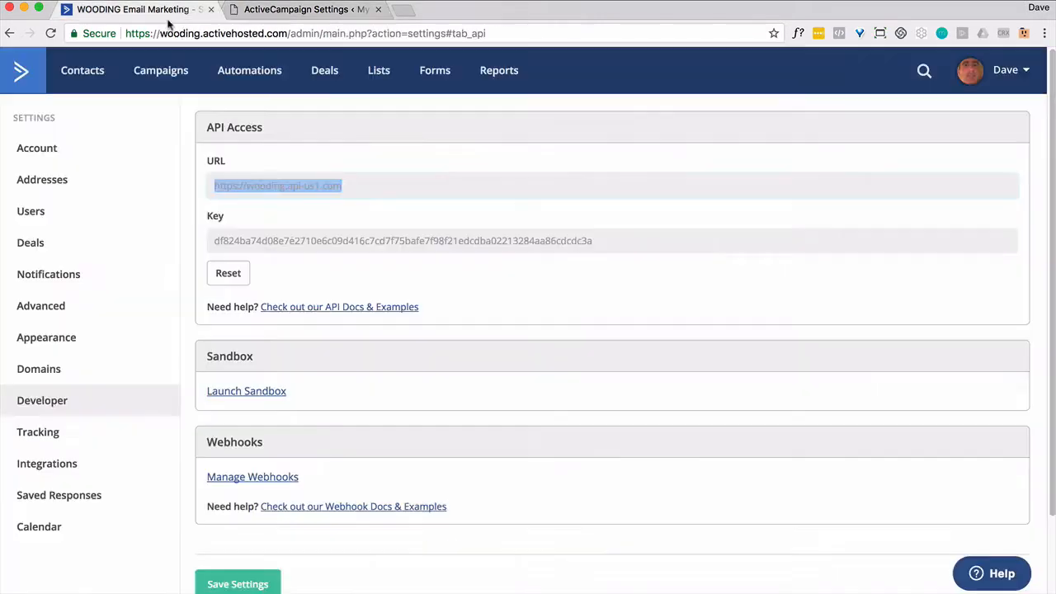
click(288, 239)
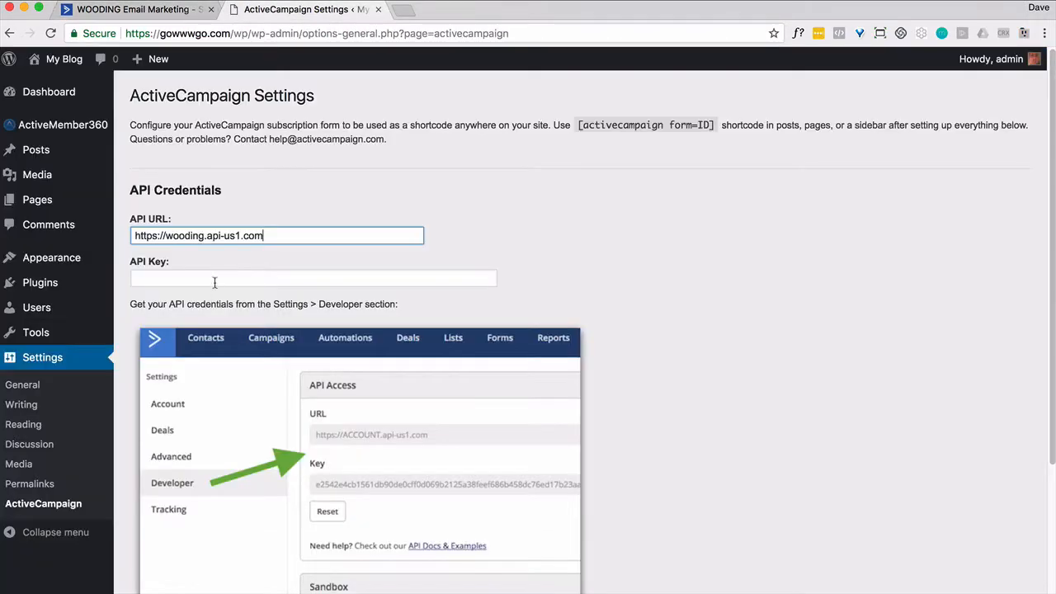
click(214, 282)
key(super+v)
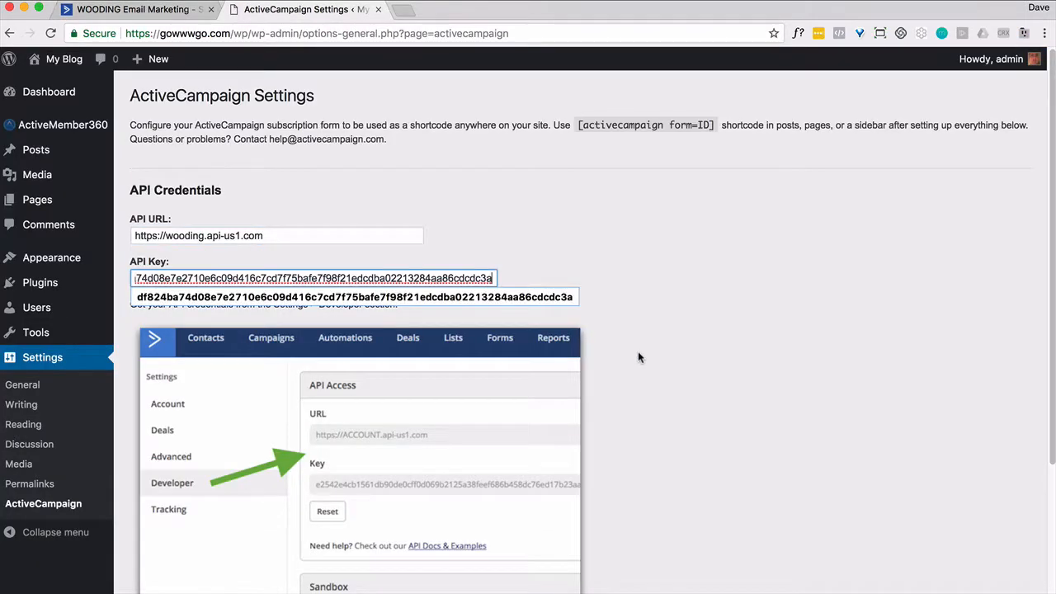
- Connect with the API credentials, cache the Tracking form, enable site tracking, and save
scroll(638, 350, down, 4)
click(170, 525)
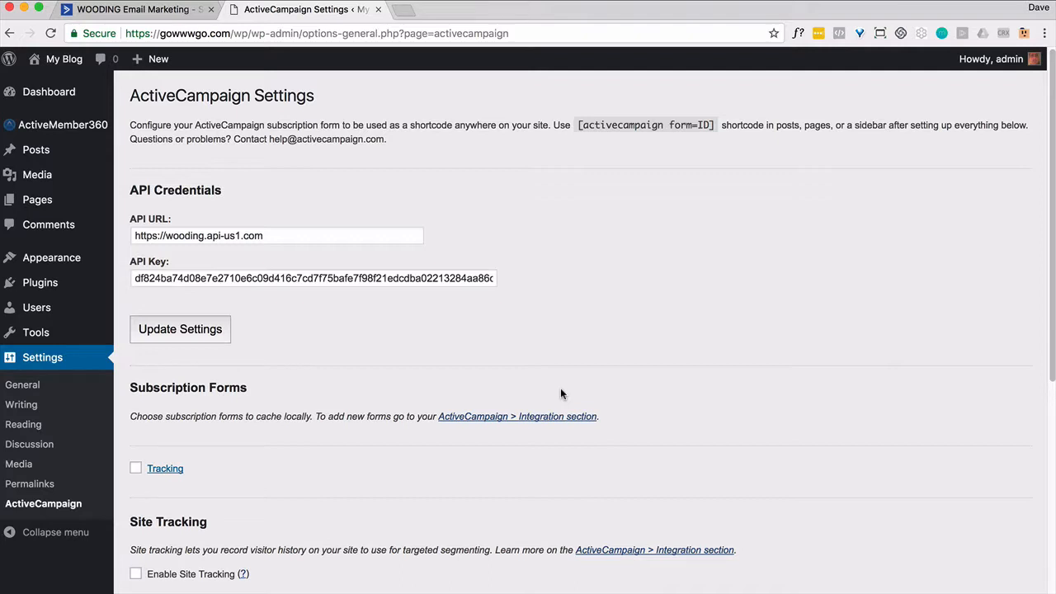
click(135, 468)
scroll(330, 402, down, 3)
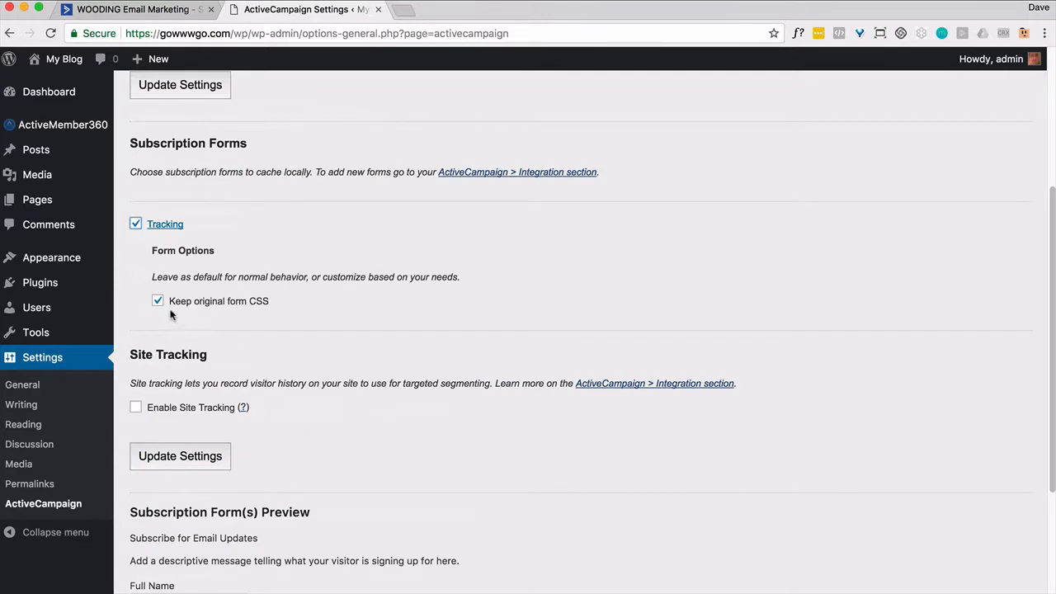
click(136, 408)
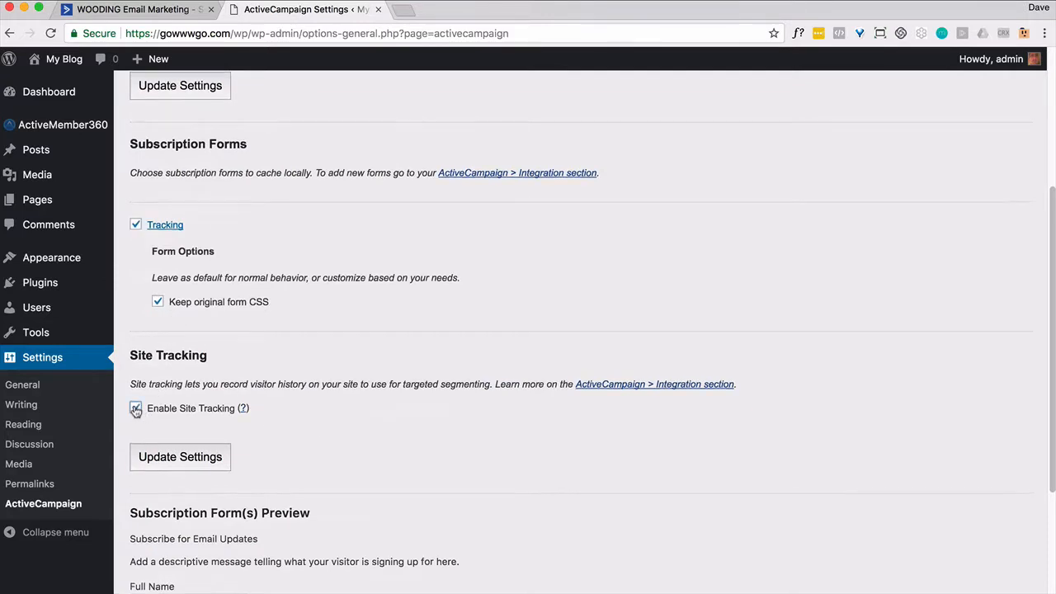
click(161, 463)
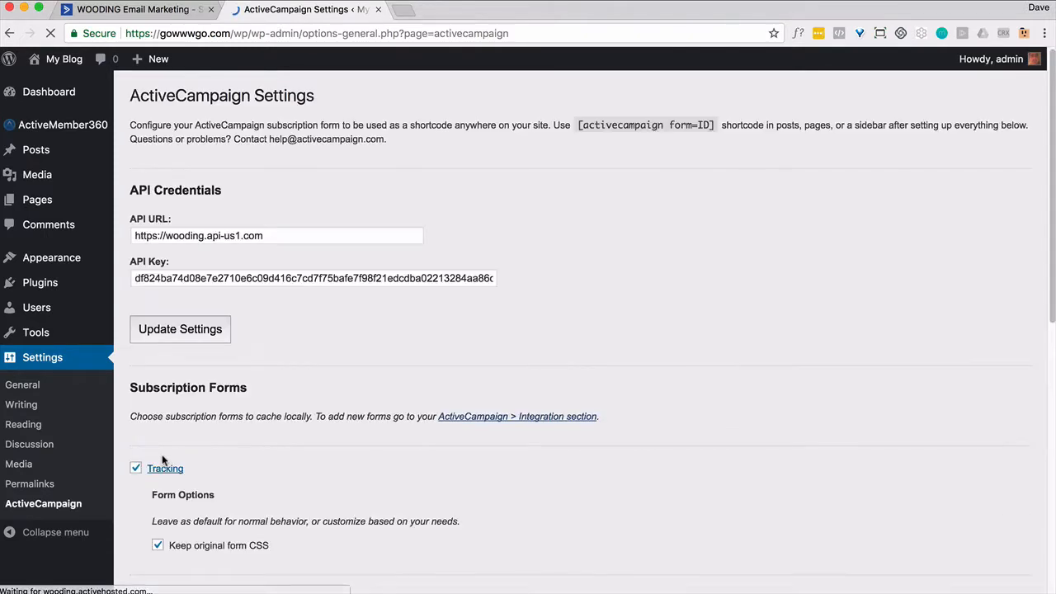
click(144, 11)
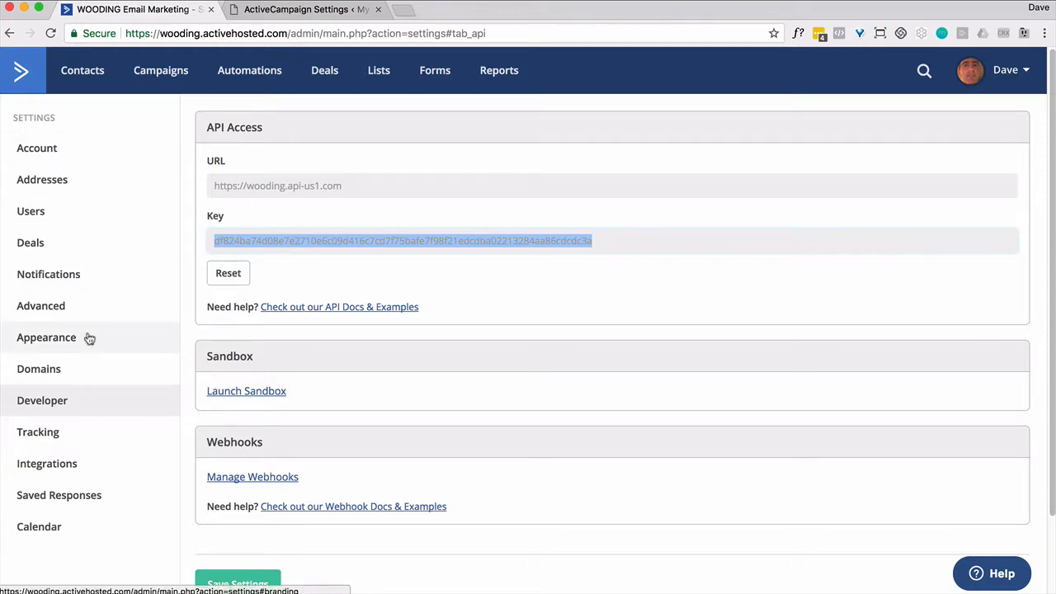
click(43, 432)
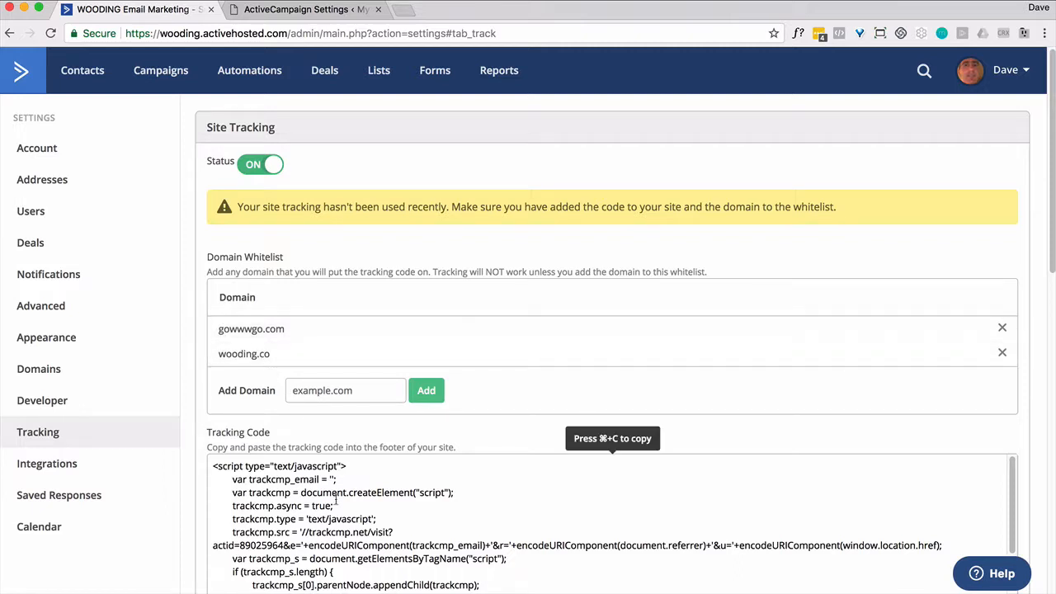
click(293, 10)
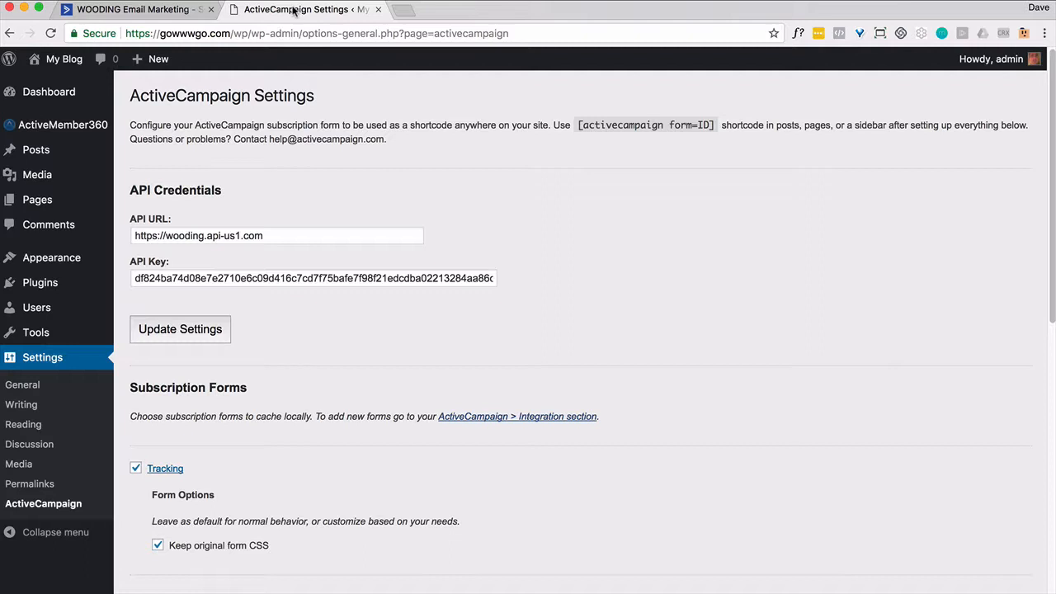
- Publish a new 'Sign Up' page with the Tracking form embedded
mouse_move(37, 200)
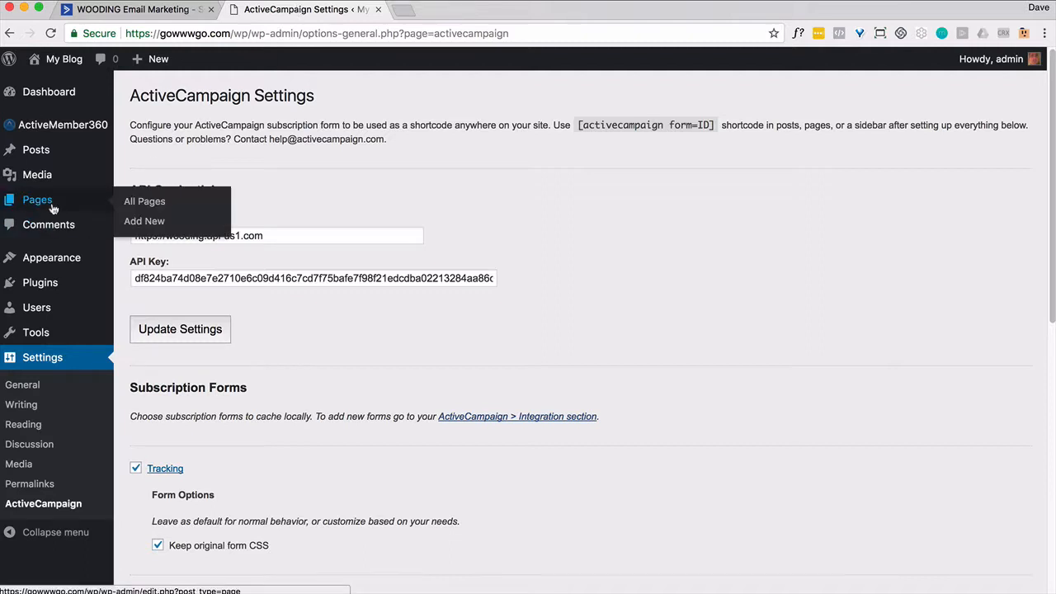
click(148, 202)
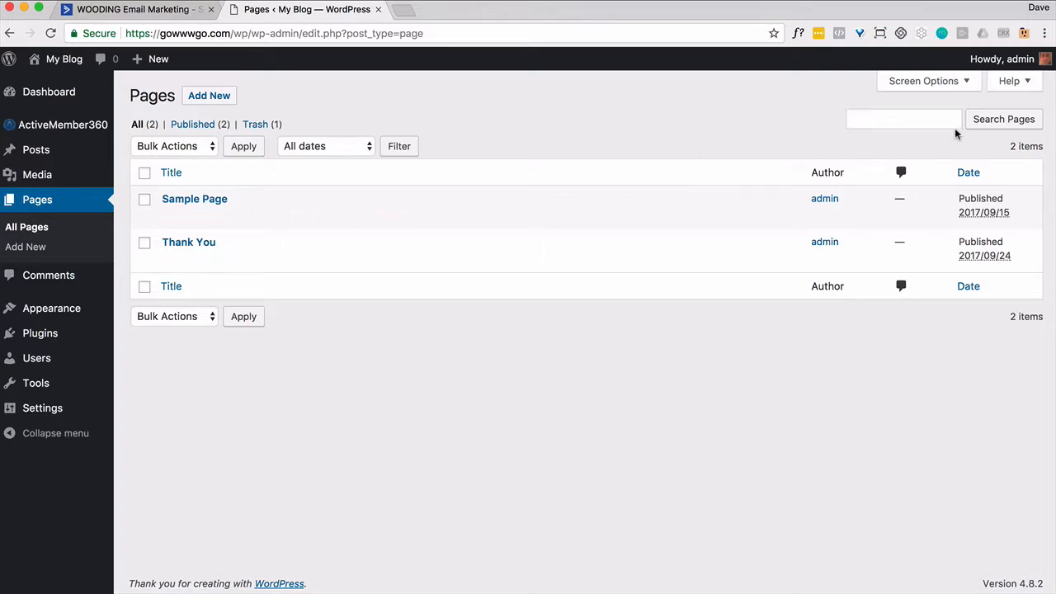
click(219, 102)
text(Sign Up)
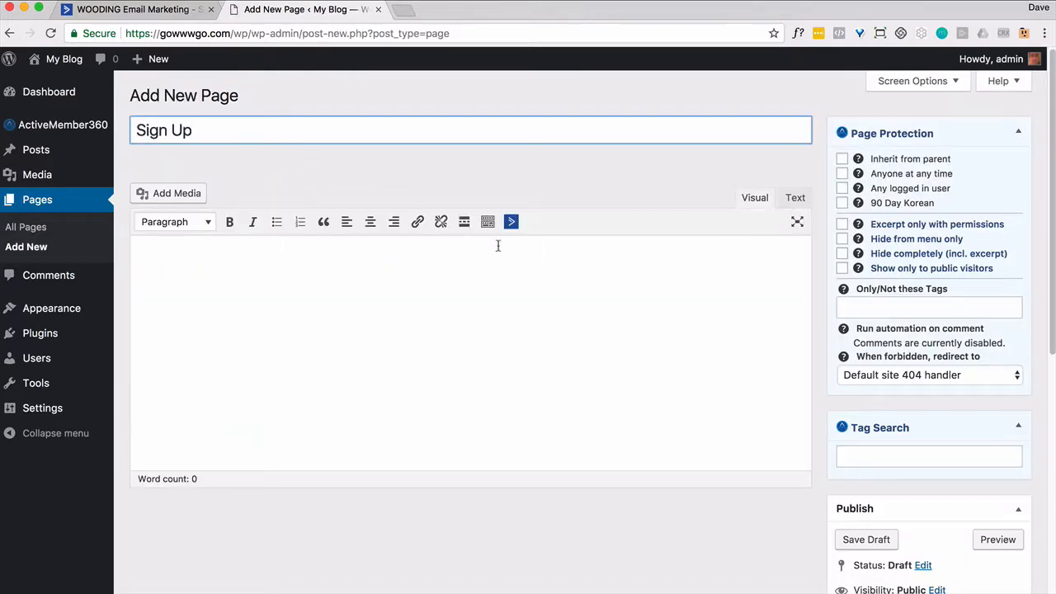
click(509, 220)
click(422, 297)
scroll(946, 432, down, 5)
click(993, 410)
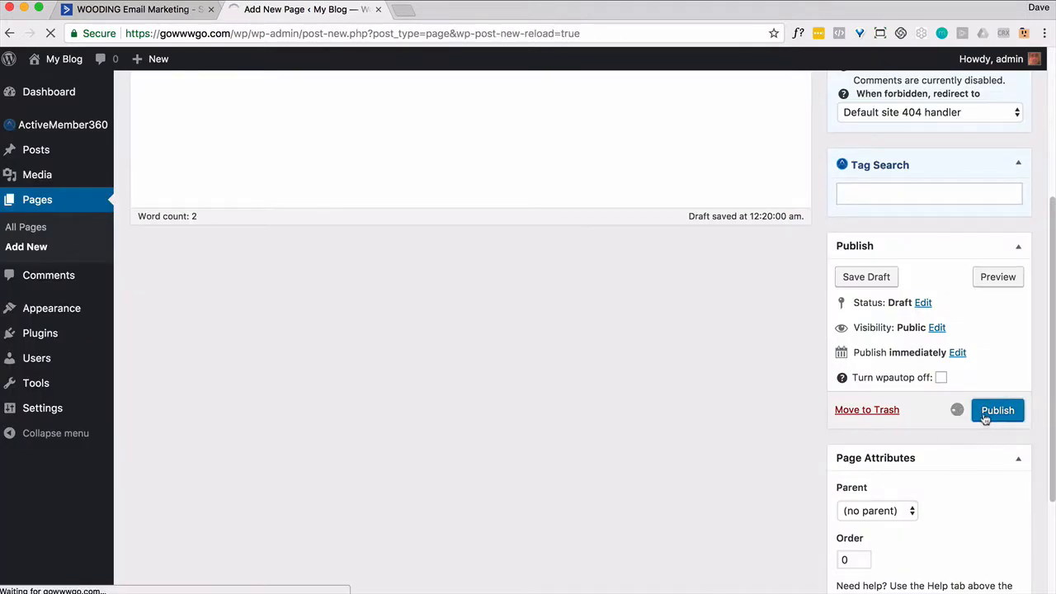
- Open the published page and submit a test sign-up with a full name and email address
right_click(321, 203)
click(388, 209)
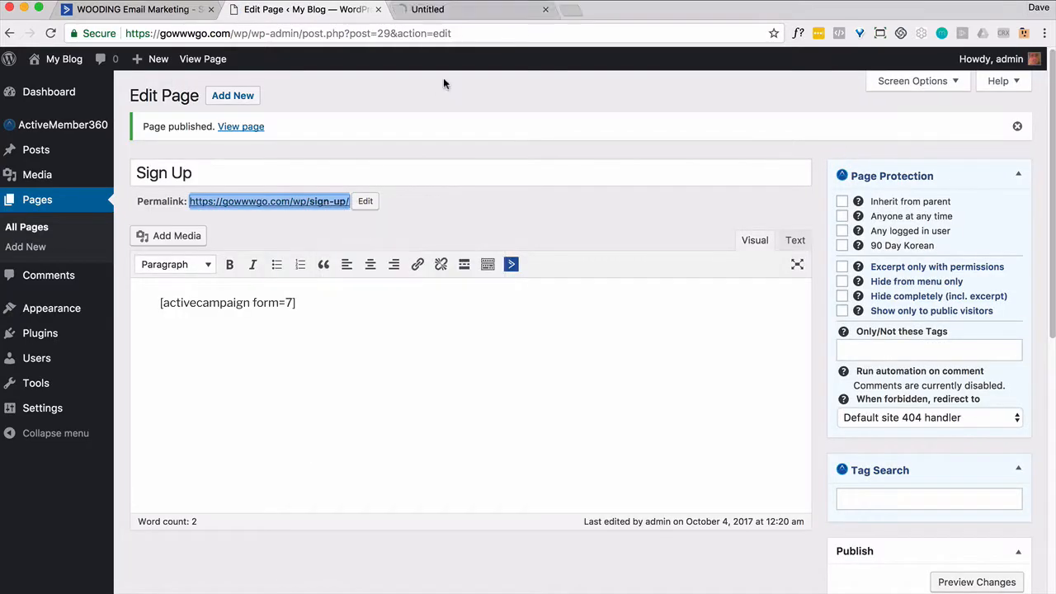
click(464, 13)
click(511, 375)
key(Tab)
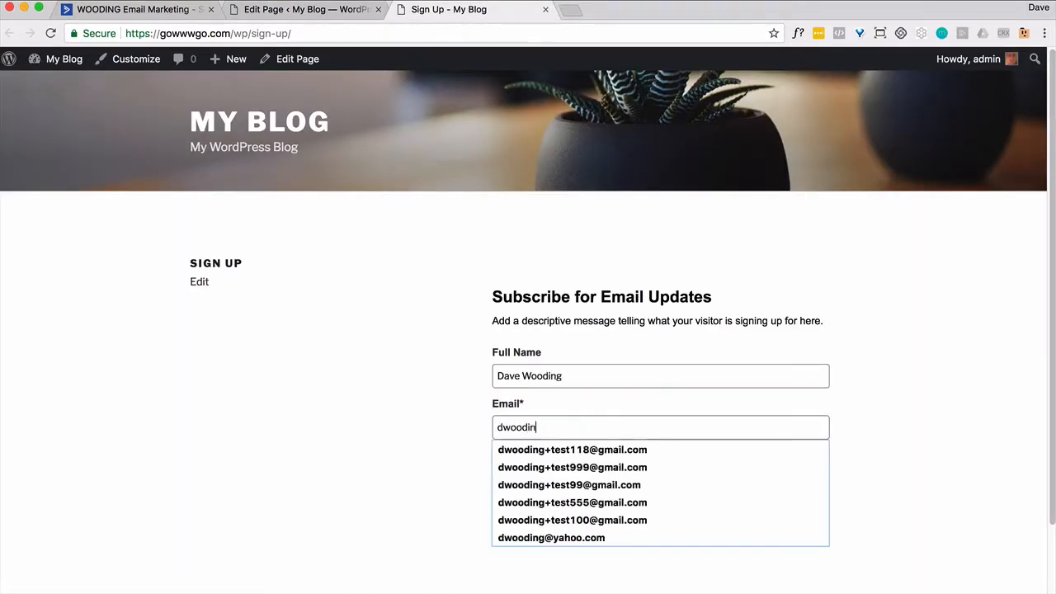
click(531, 468)
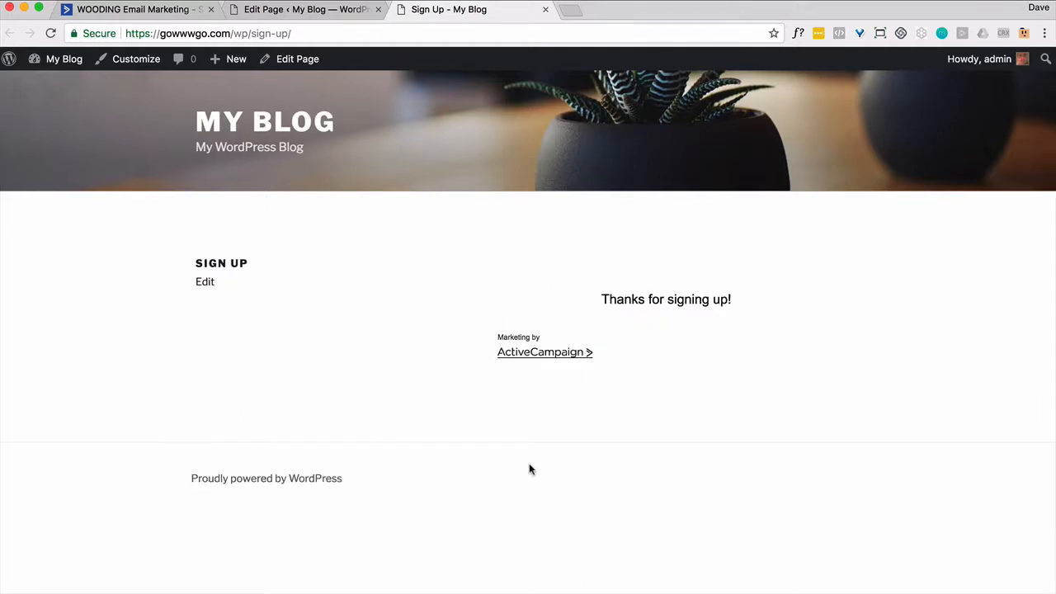
click(141, 10)
click(80, 72)
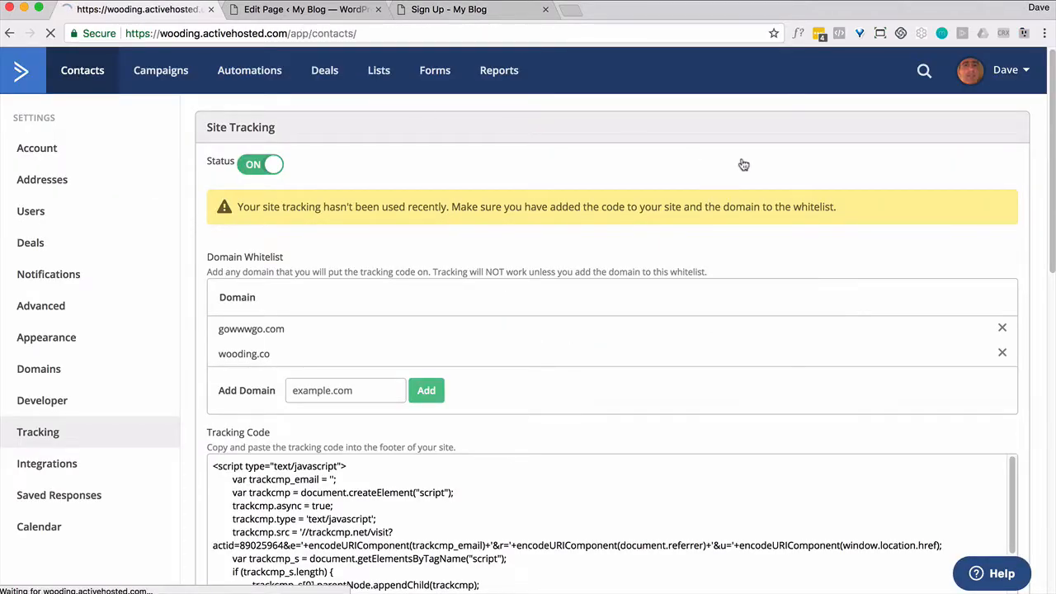
- Search contacts for the test email address and open the second matching contact's profile
click(941, 211)
text(dwooding+te)
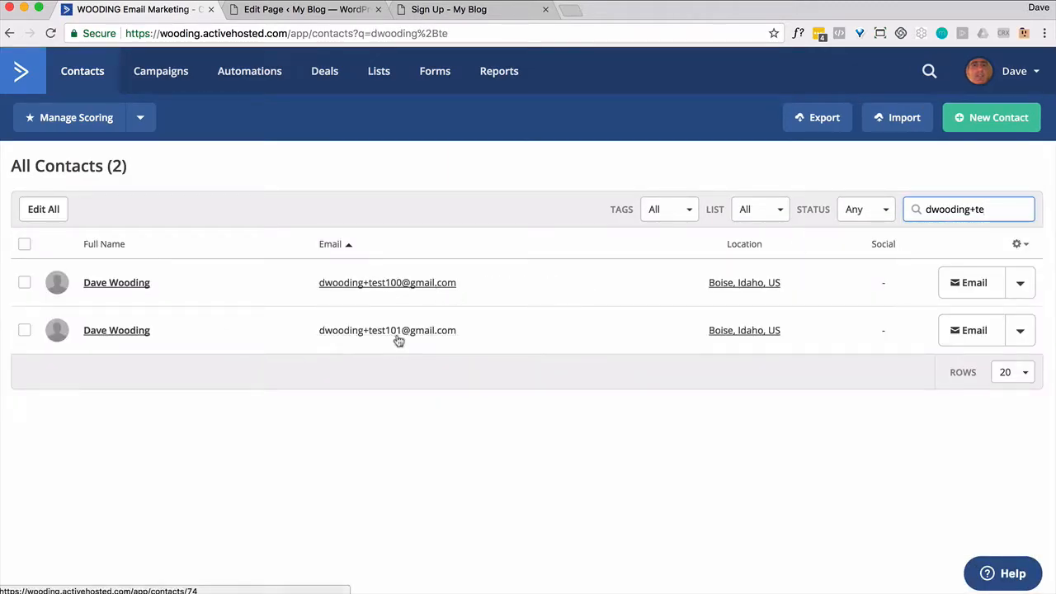
click(137, 332)
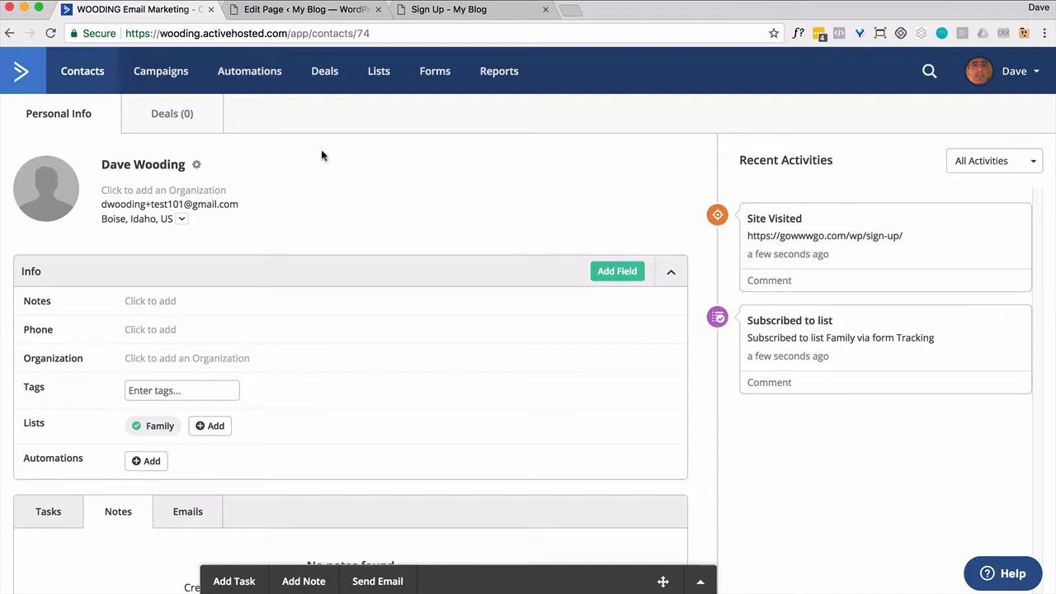
- In a new Automations tab, start a new automation from scratch
right_click(273, 83)
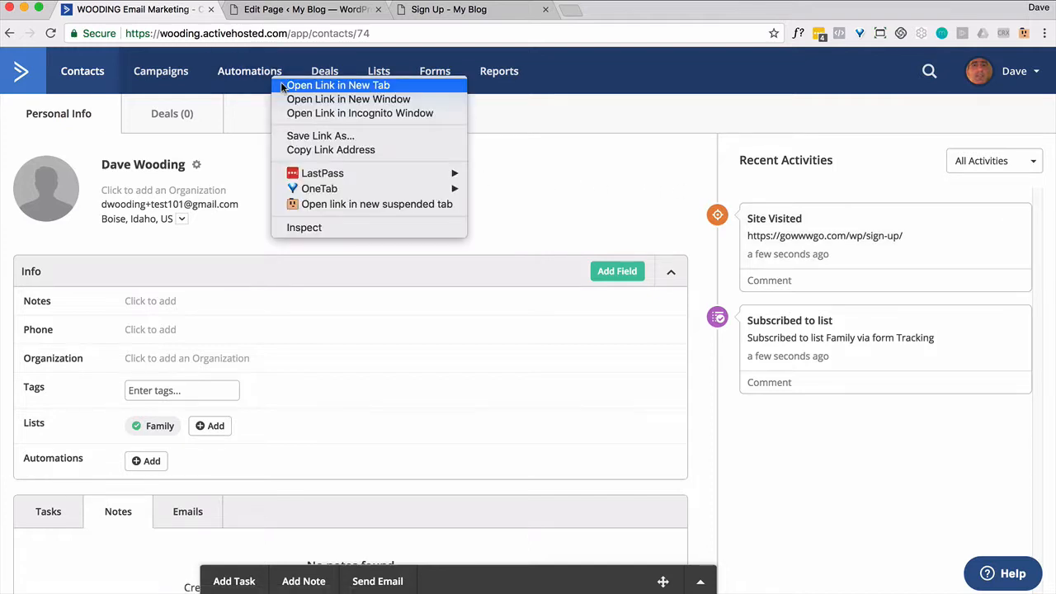
click(281, 83)
click(259, 12)
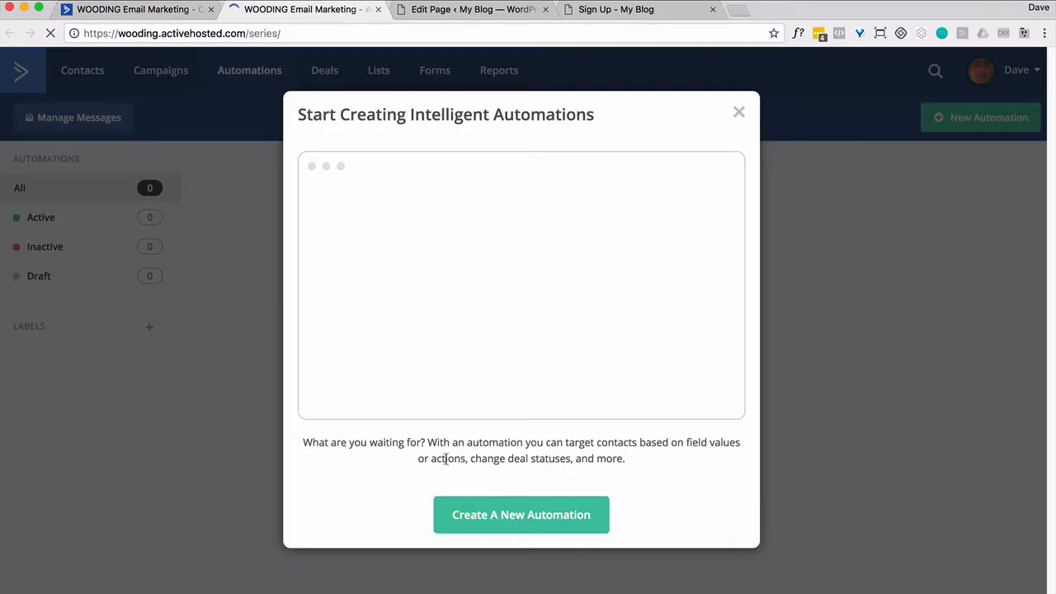
click(501, 507)
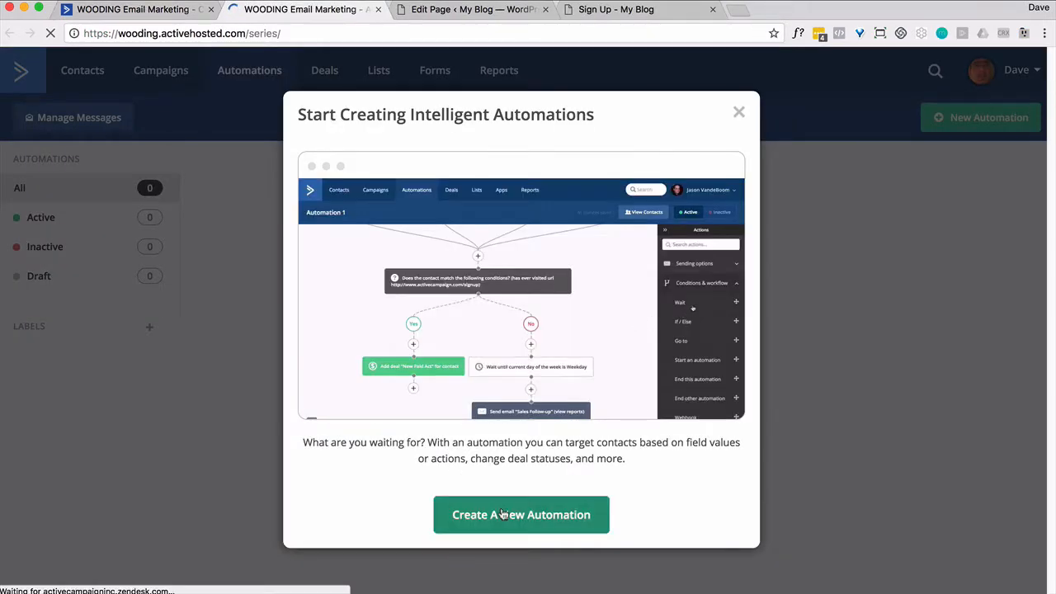
click(468, 248)
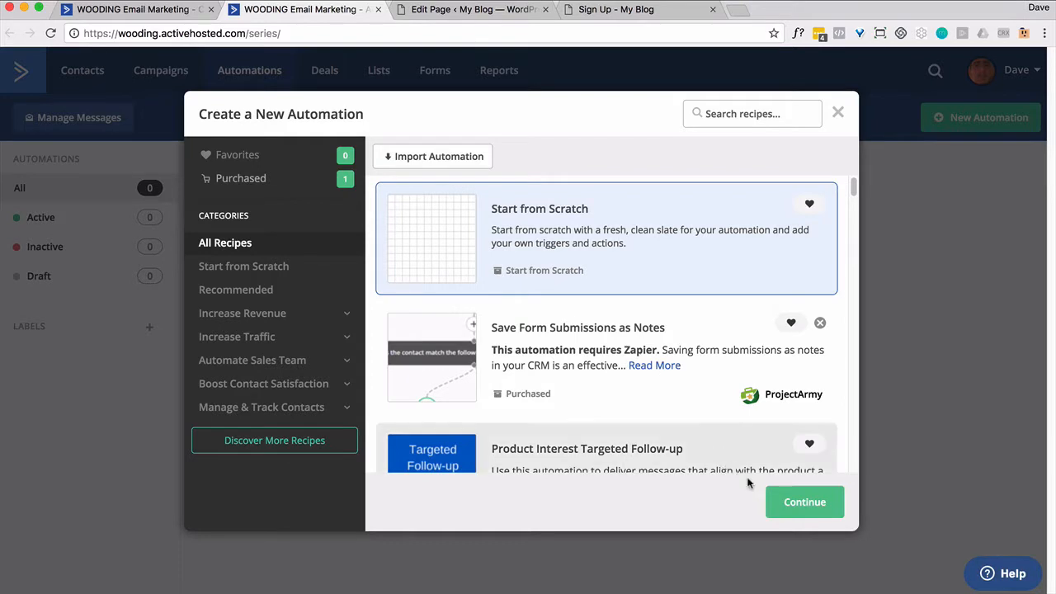
click(798, 505)
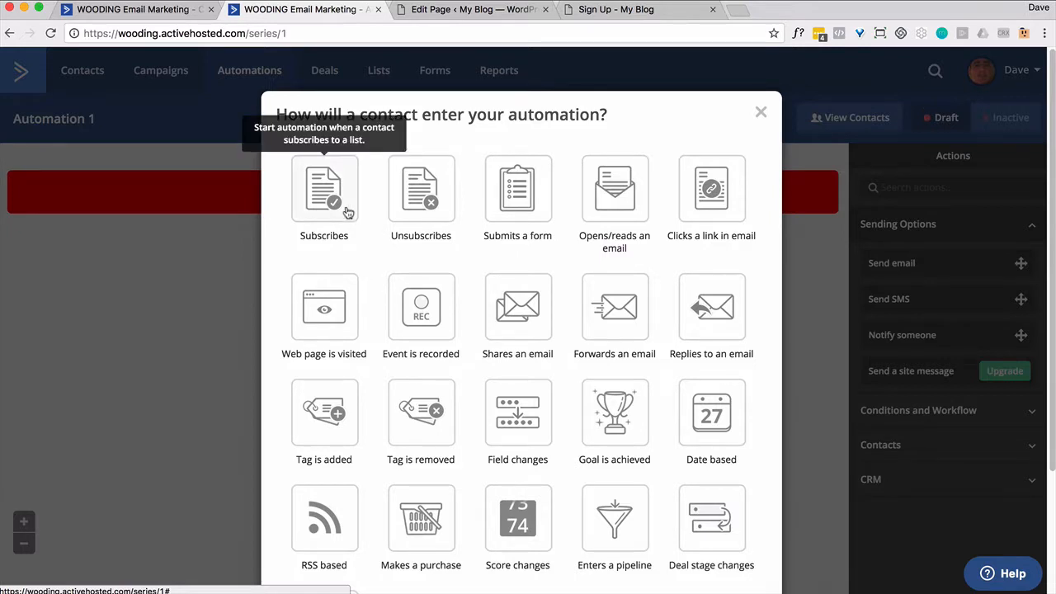
- Set the start trigger to submitting the Tracking form, running once
click(492, 195)
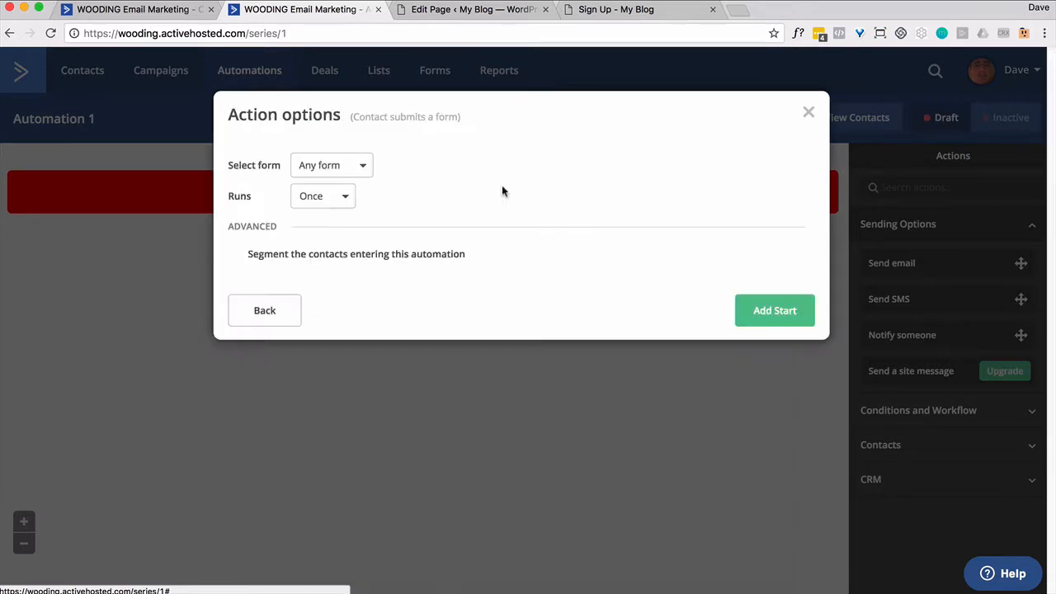
click(346, 199)
click(346, 199)
click(362, 169)
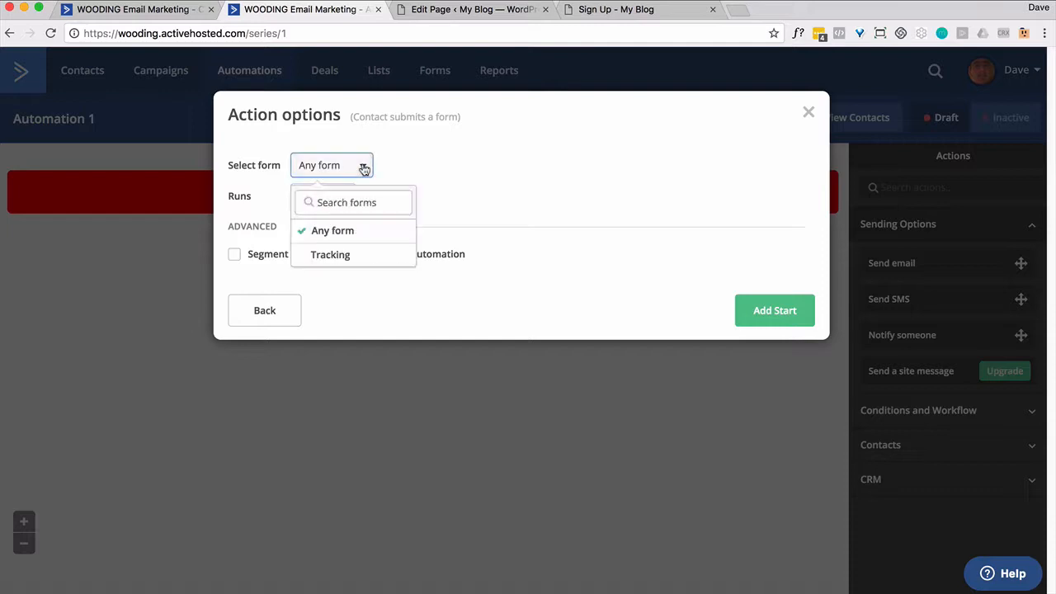
click(331, 255)
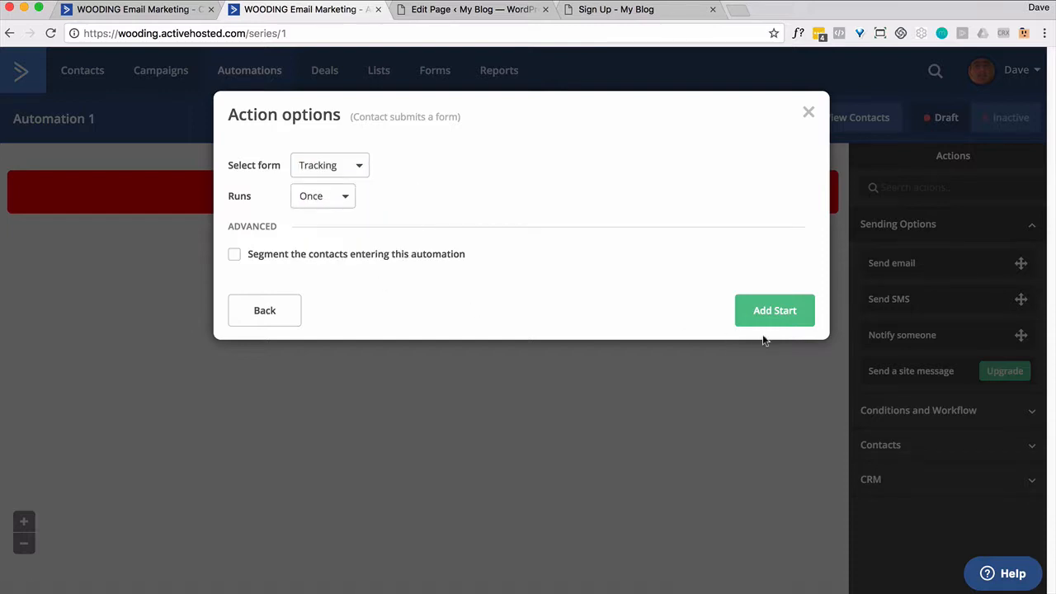
click(772, 312)
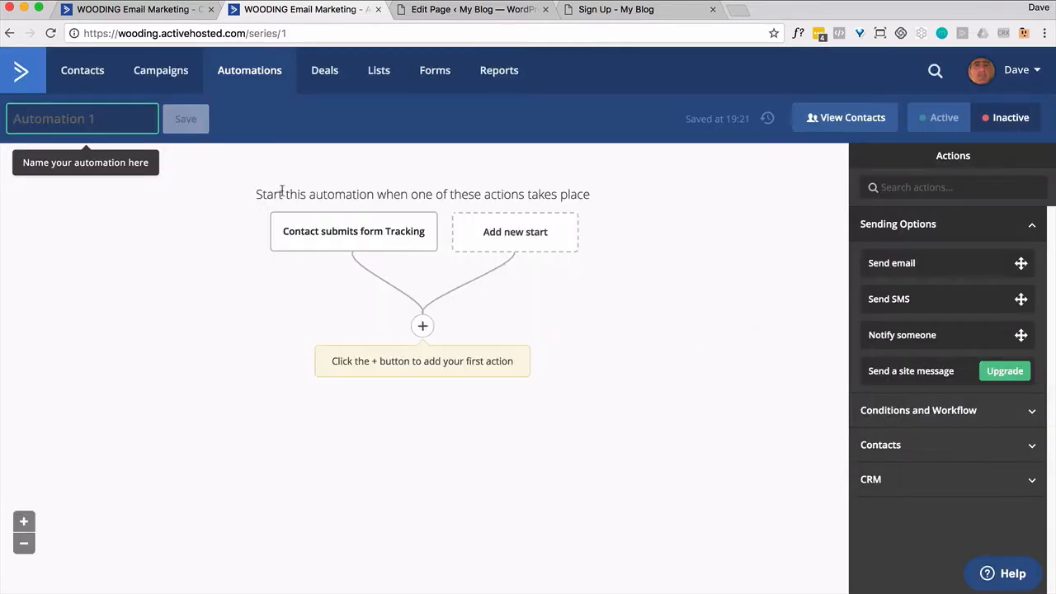
- Title the automation 'Tracking' and add a 7-day wait after the form trigger
text(Tracking)
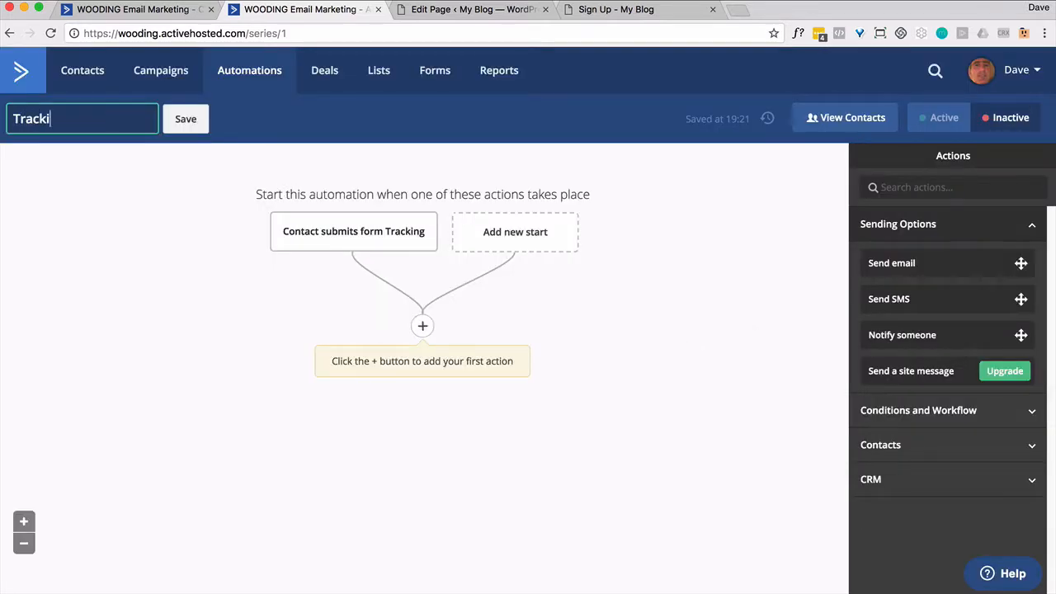
click(196, 120)
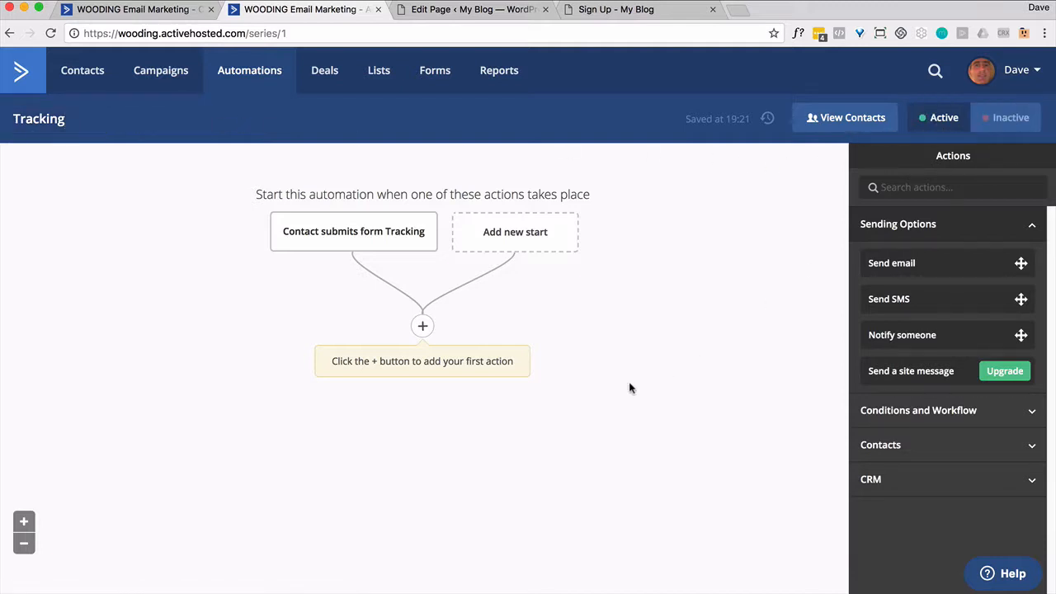
click(423, 327)
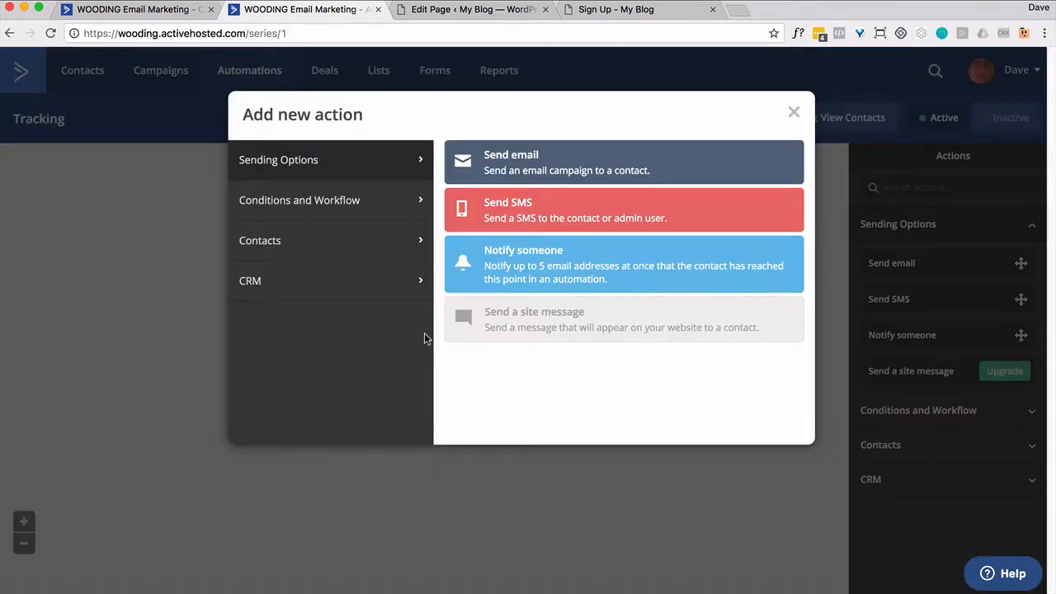
click(399, 207)
click(498, 168)
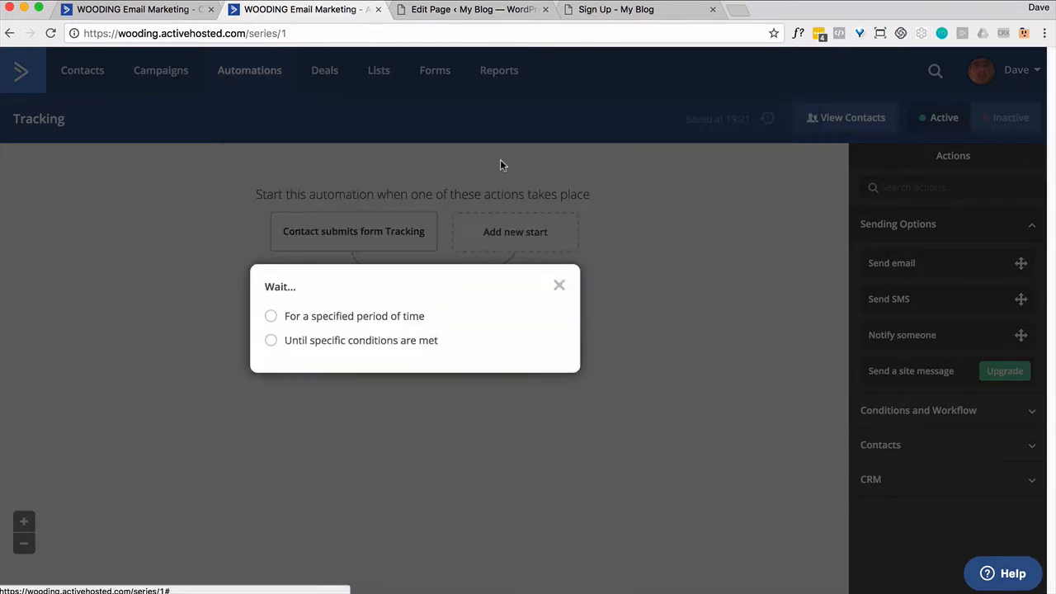
click(311, 321)
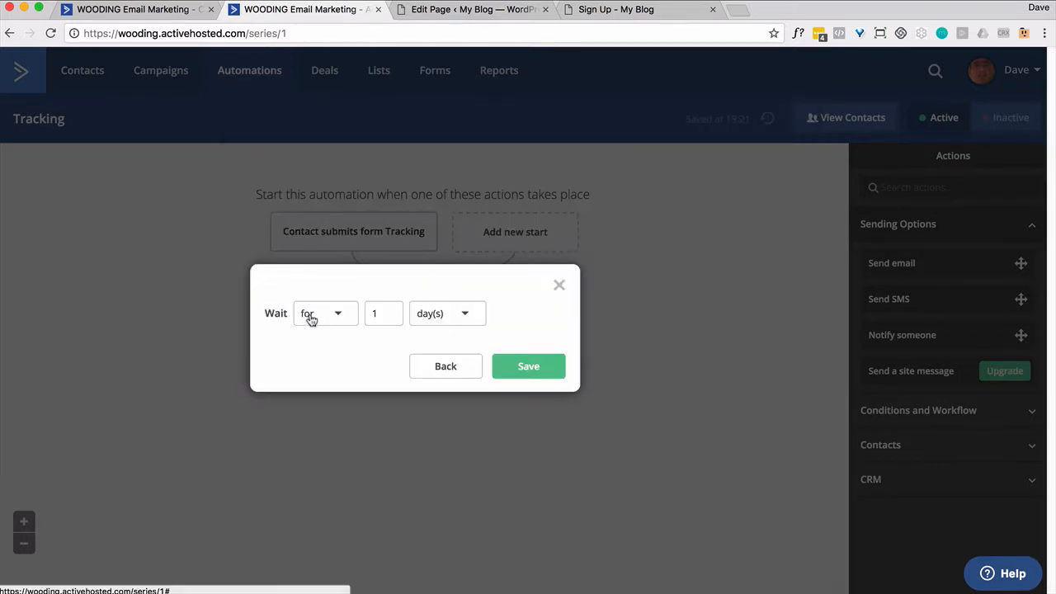
double_click(376, 307)
text(7)
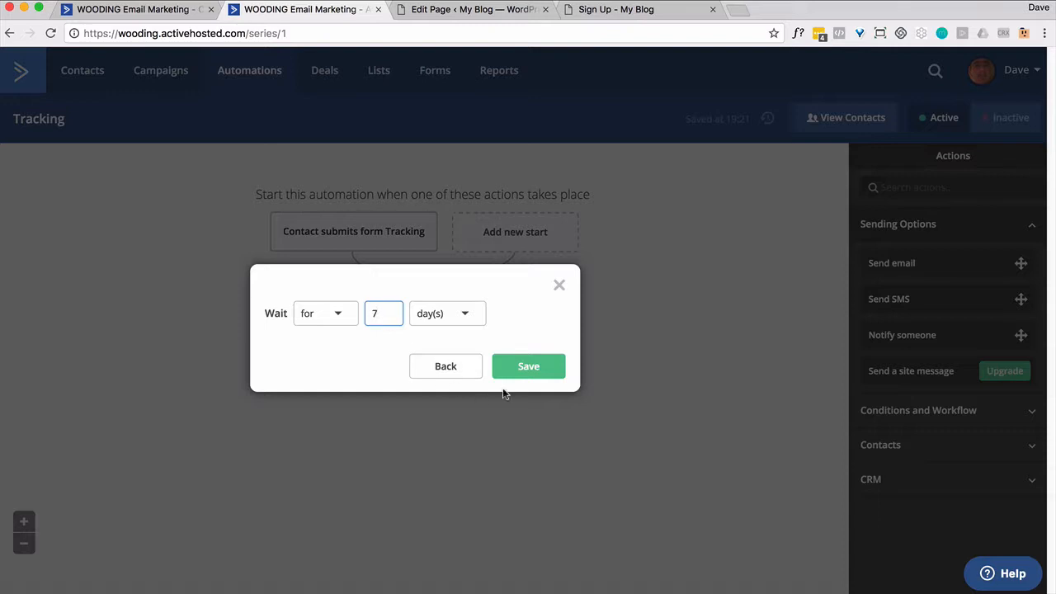
click(519, 372)
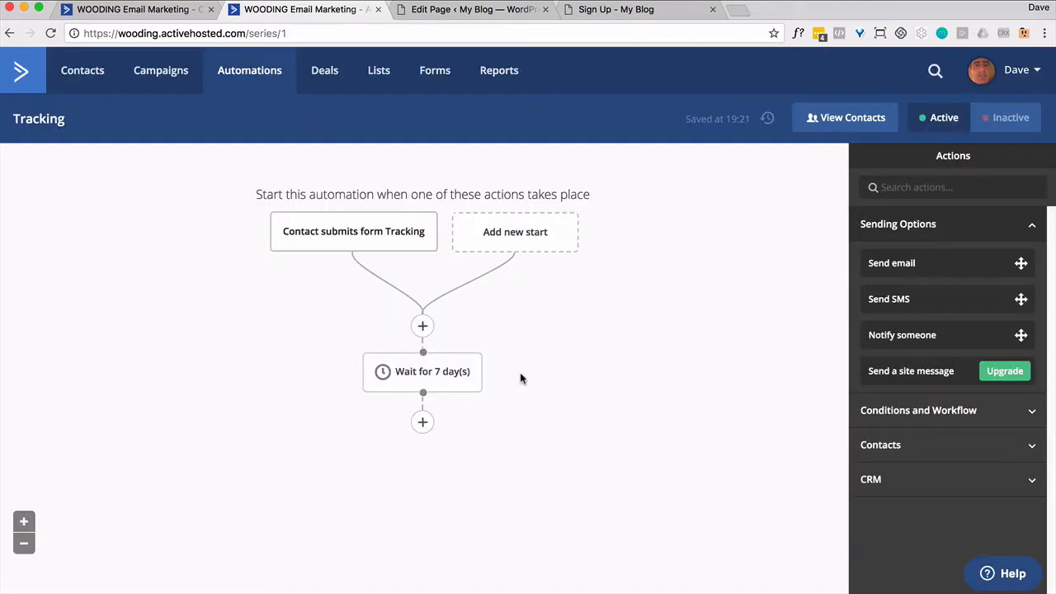
- Add a Send email step with a new Split Test email 'Tracking', subject 'Please visit'
click(432, 426)
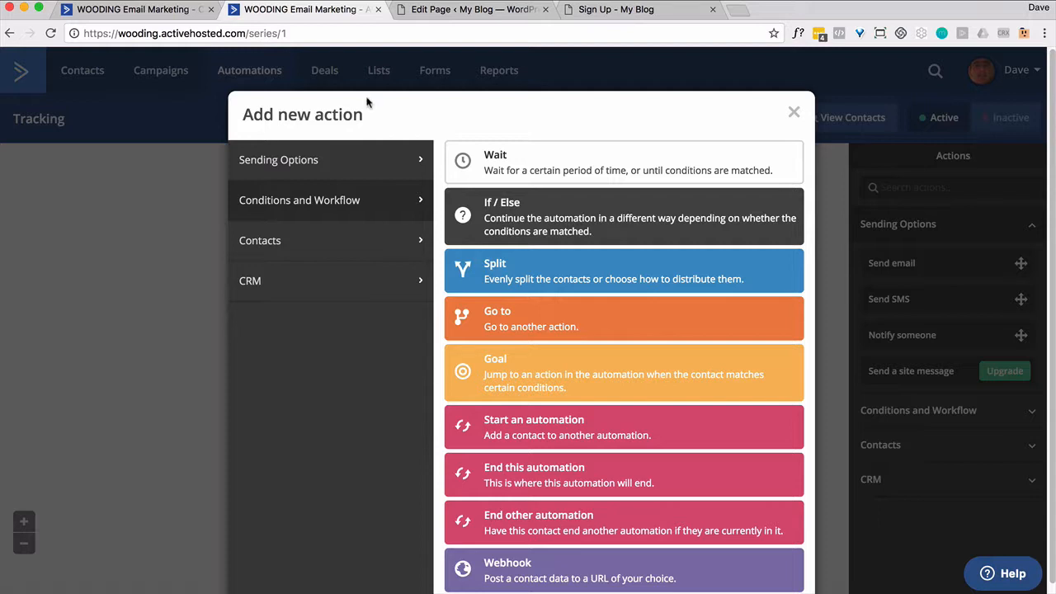
click(349, 173)
click(490, 163)
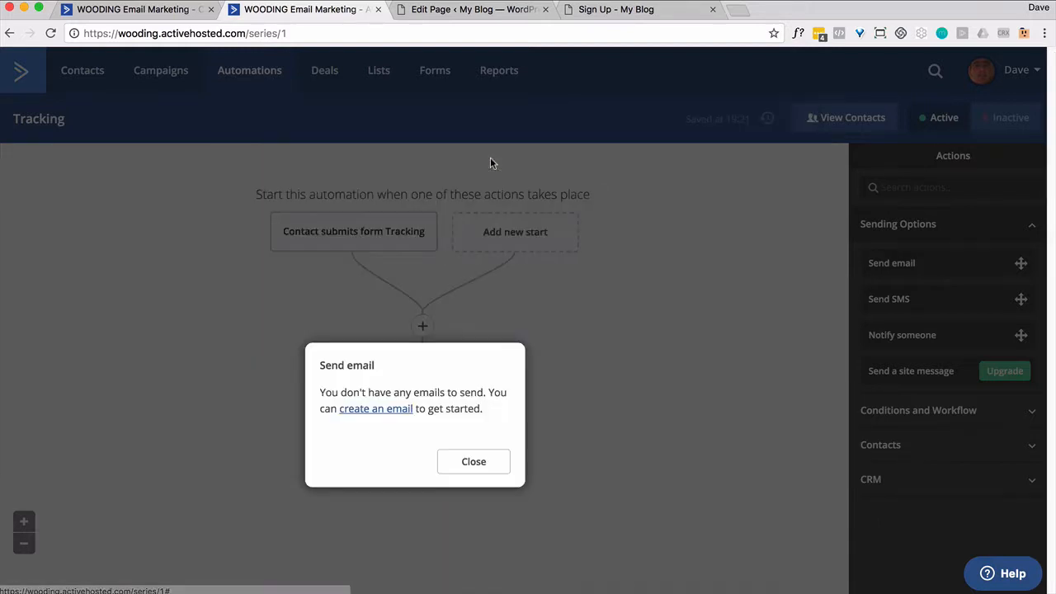
click(405, 411)
click(355, 465)
text(Tracking)
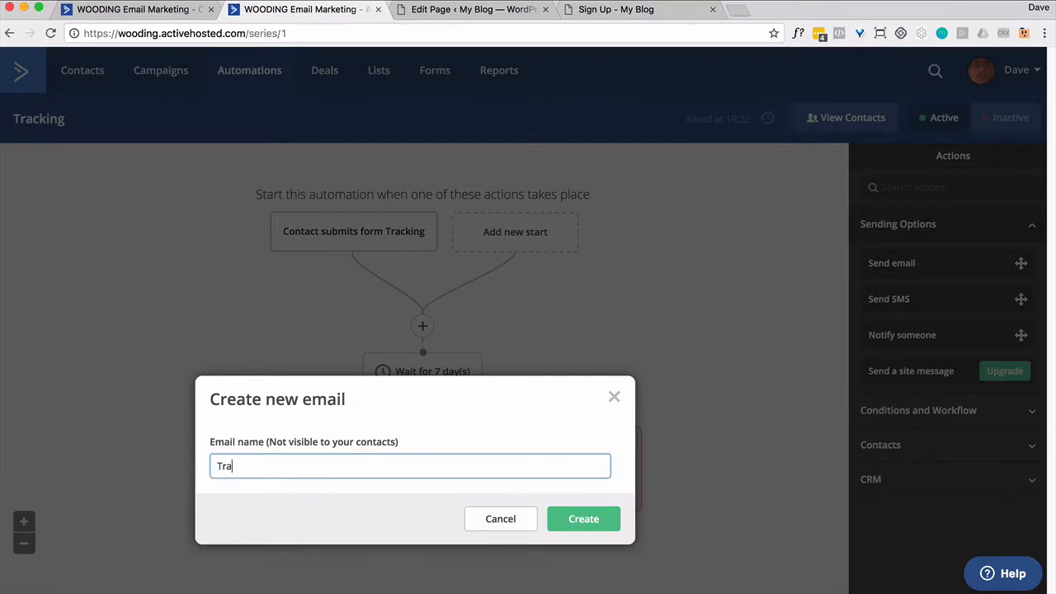
key(Return)
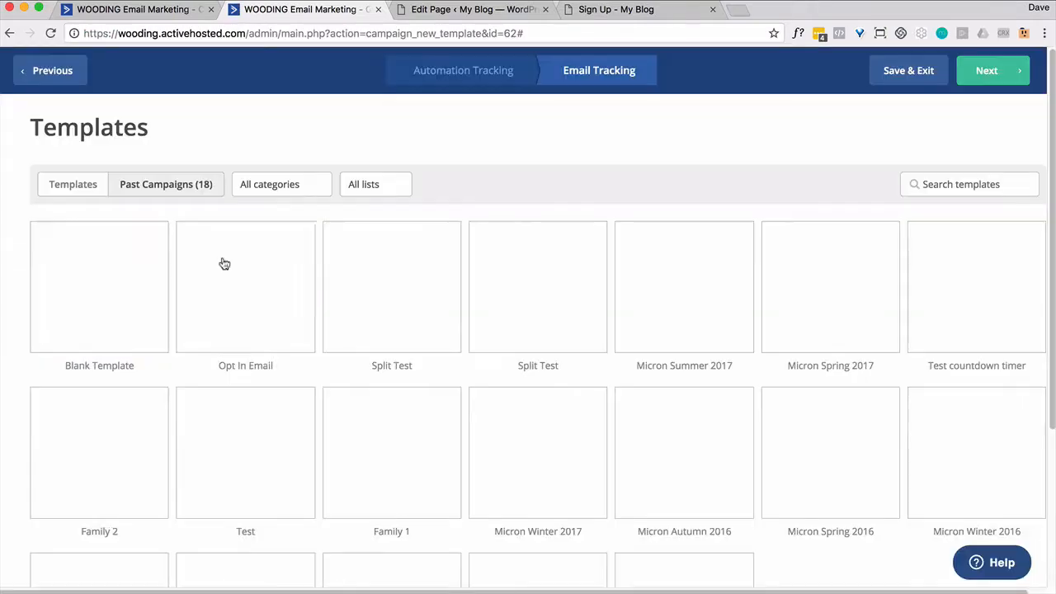
click(392, 251)
click(360, 208)
text(Please visit)
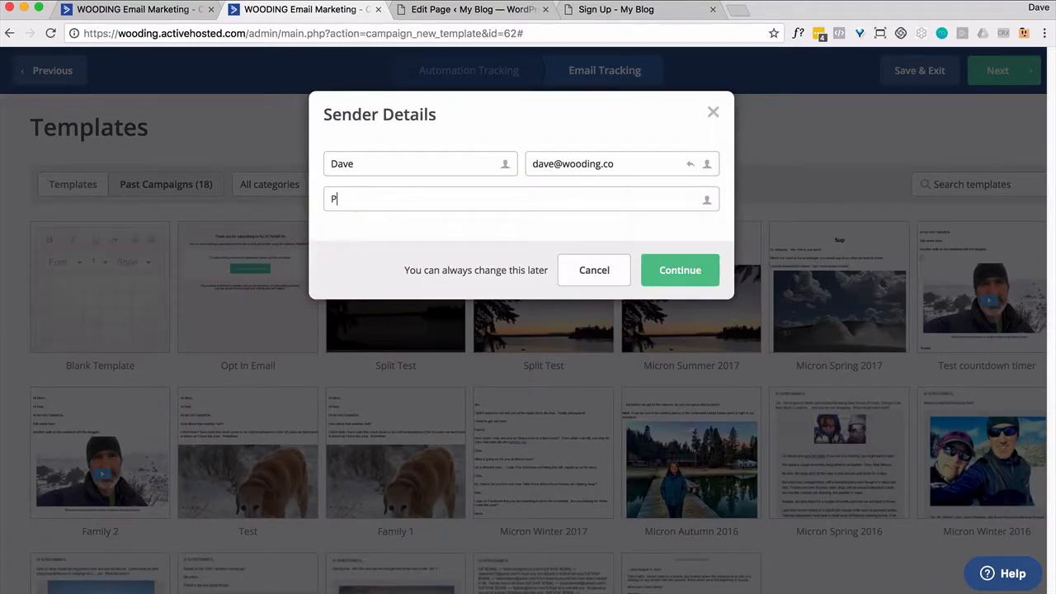
click(660, 273)
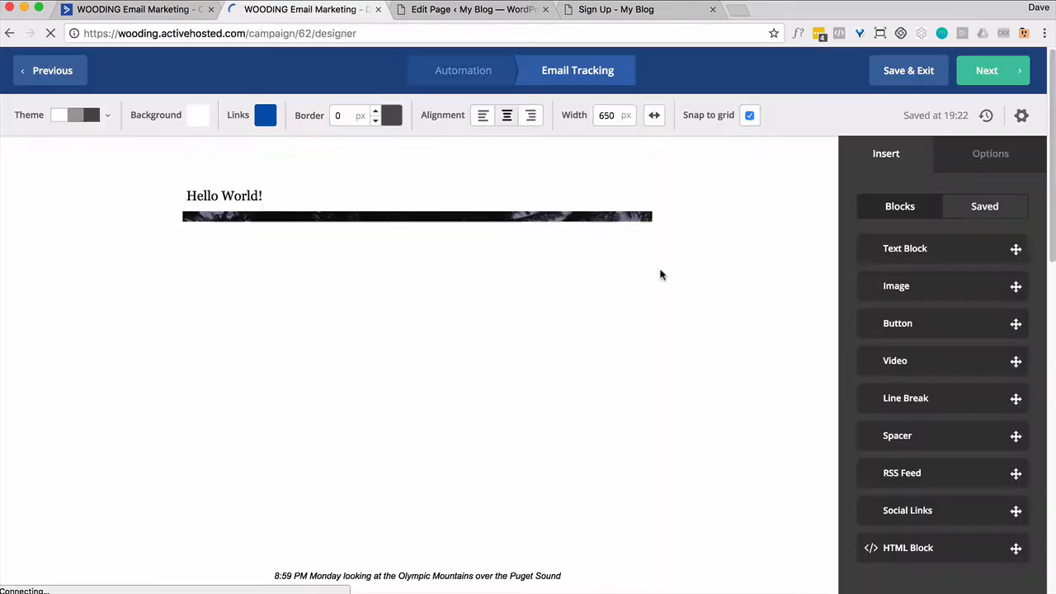
scroll(594, 301, down, 5)
click(188, 208)
key(ctrl+a)
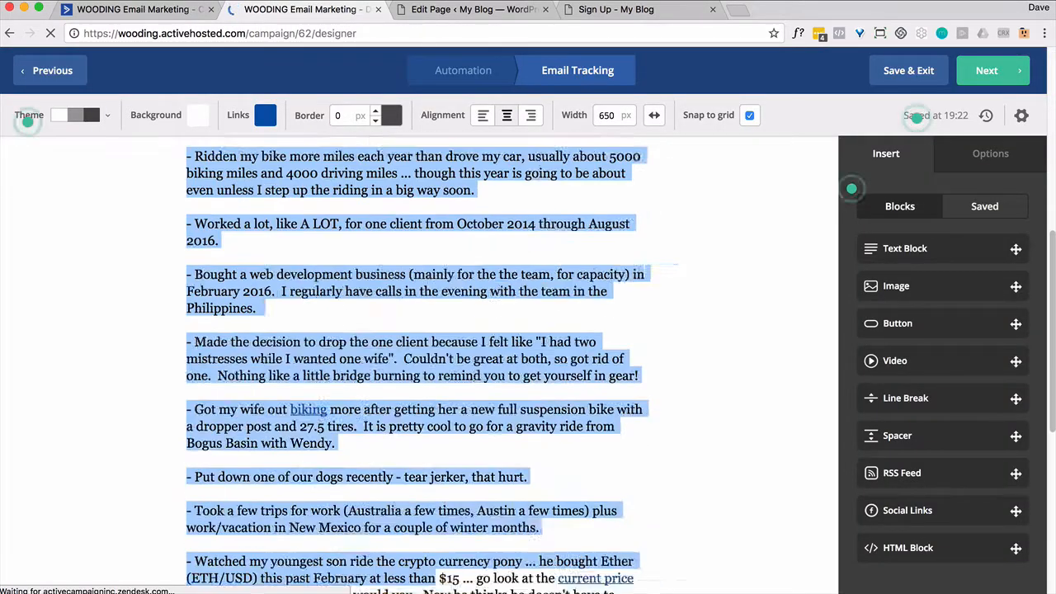
text(Please visit https://gowwwgo.com/)
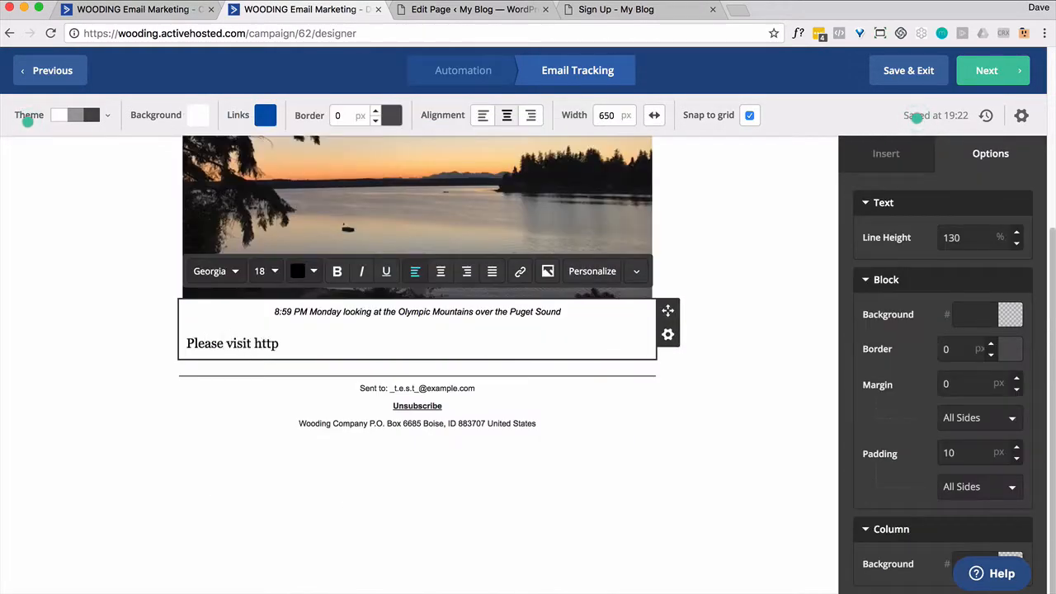
key(Return)
text(Thank you)
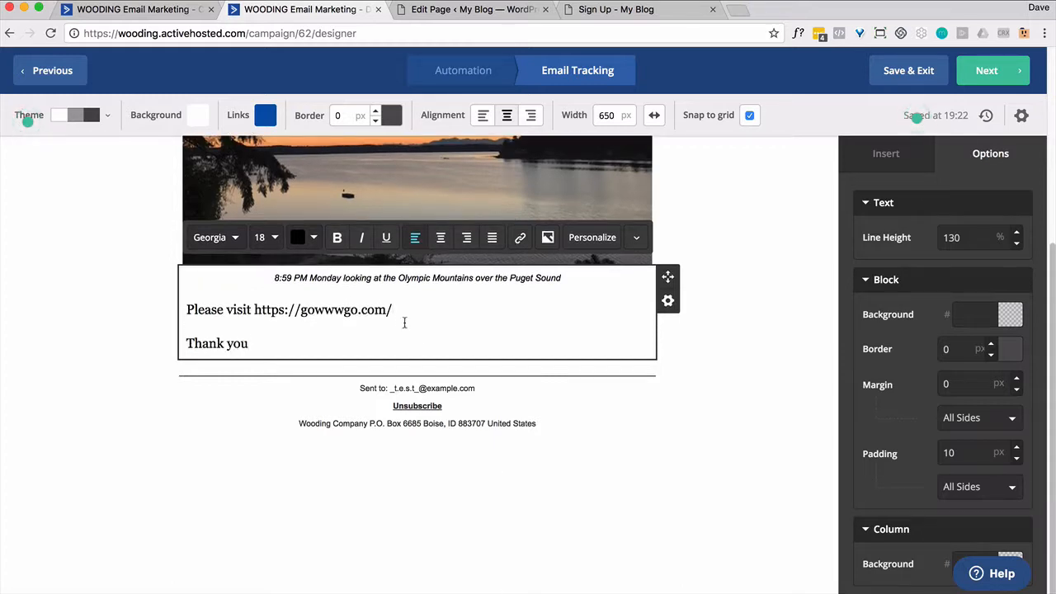
drag(394, 312, 259, 314)
key(ctrl+c)
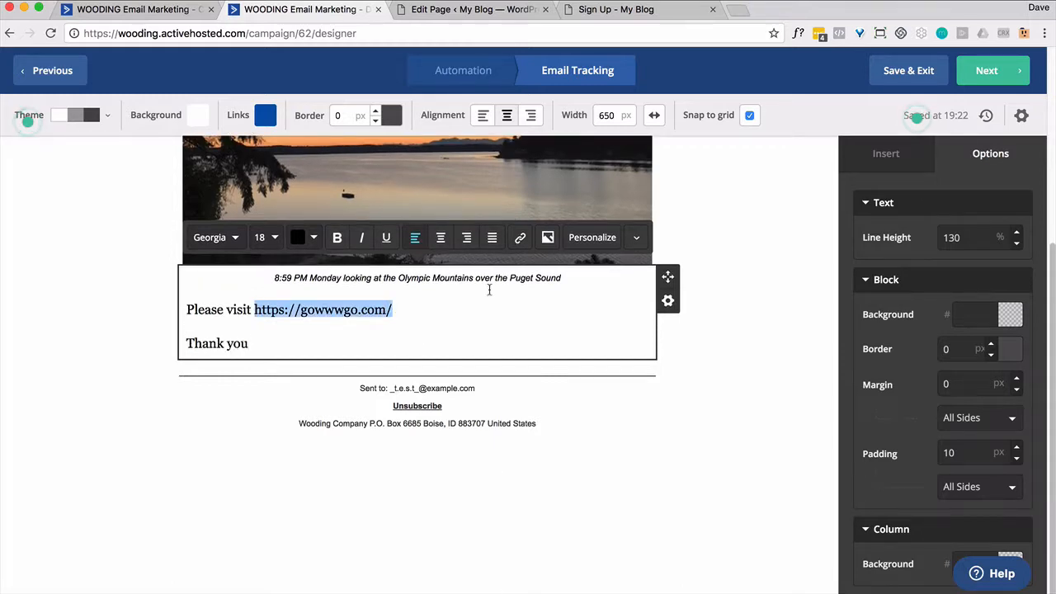
click(519, 237)
key(ctrl+v)
click(684, 284)
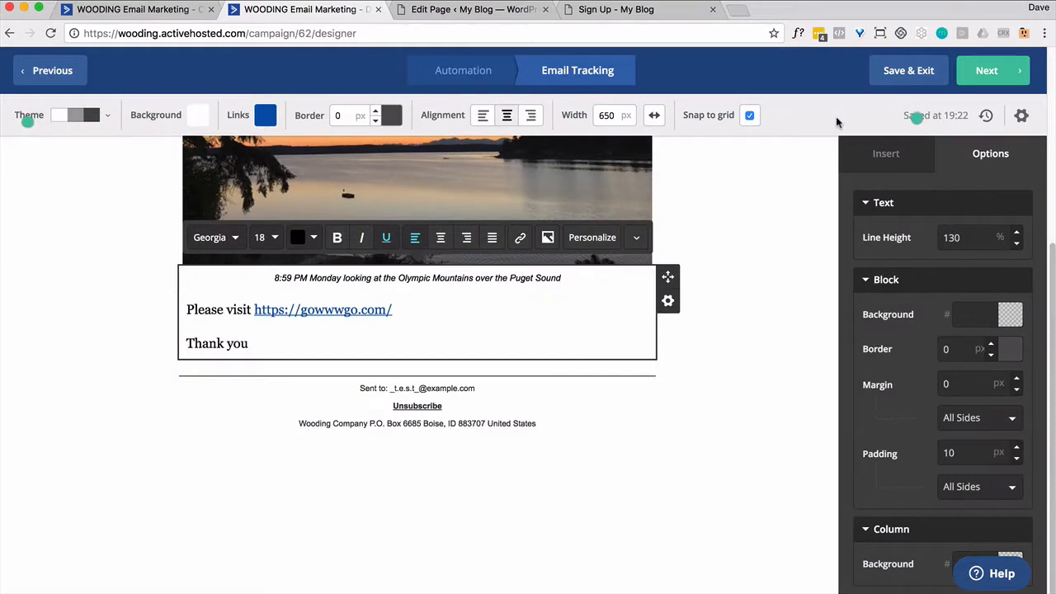
click(885, 73)
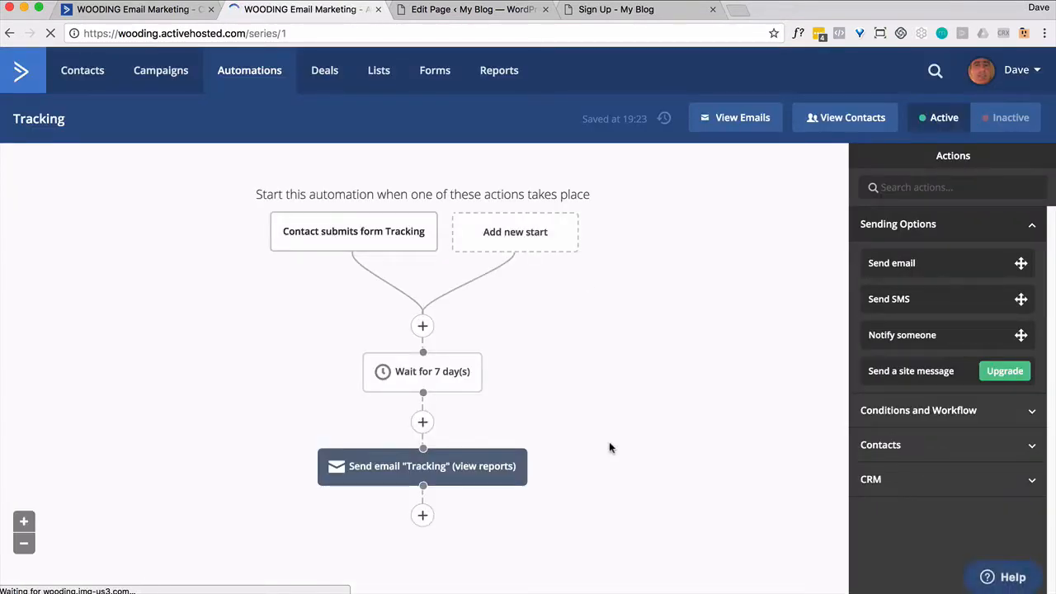
- Add a goal step named 'Visit' after the Send email step
click(423, 516)
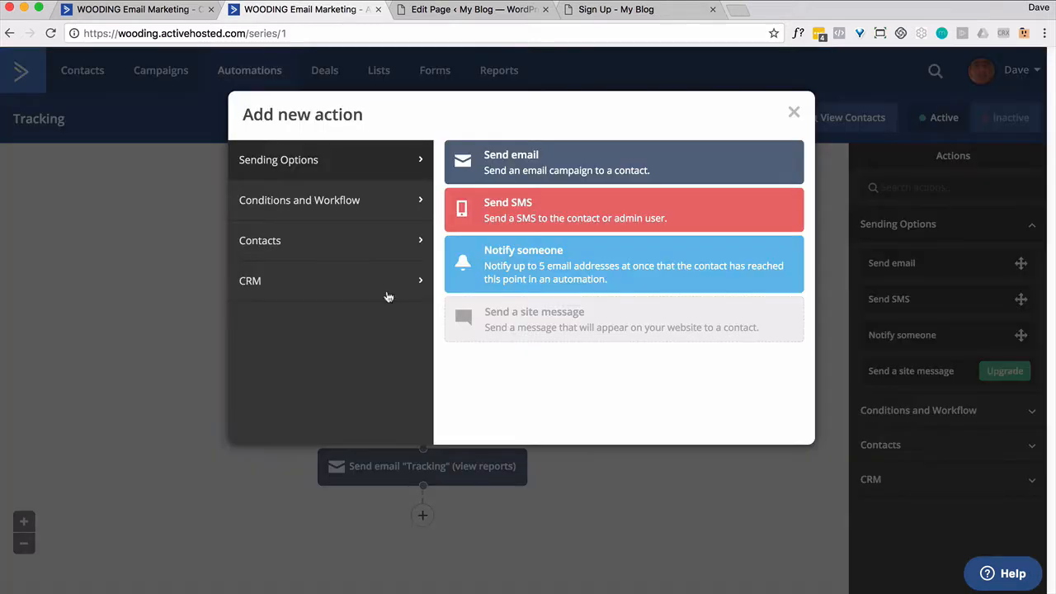
click(398, 204)
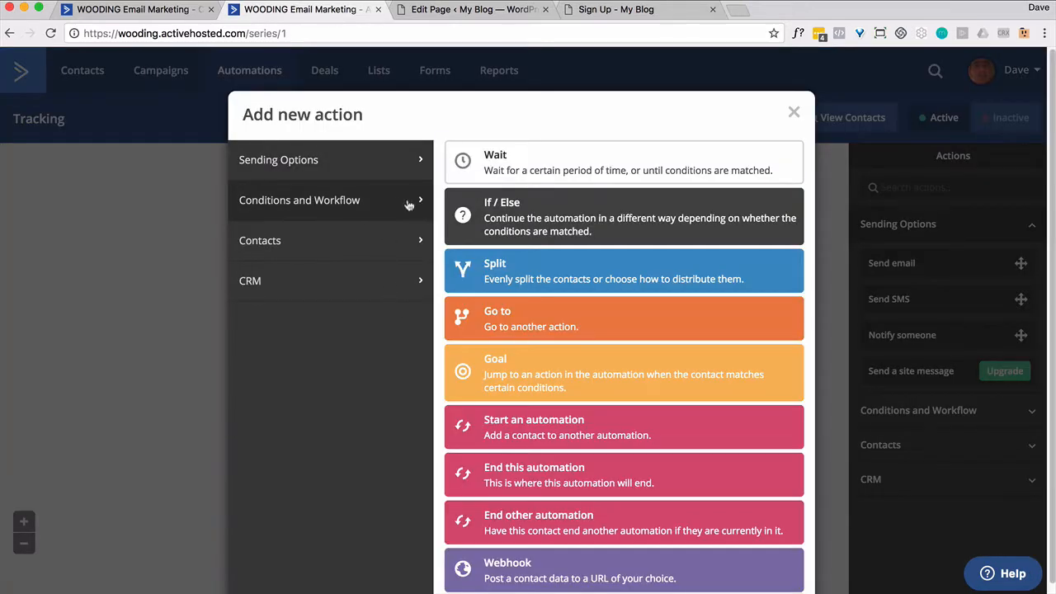
click(502, 387)
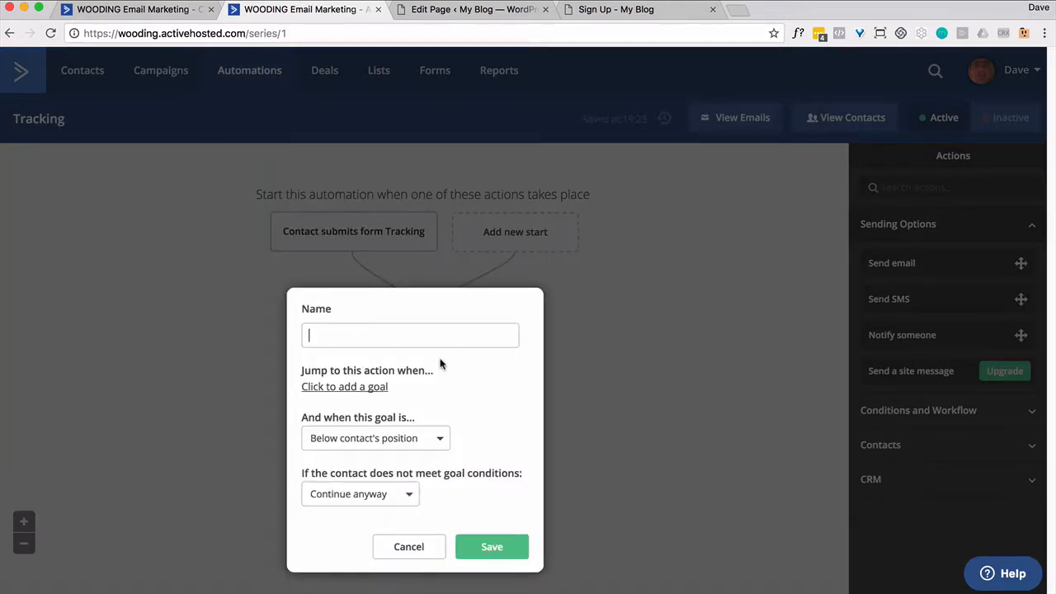
text(Visti)
key(BackSpace)
text(it)
click(368, 391)
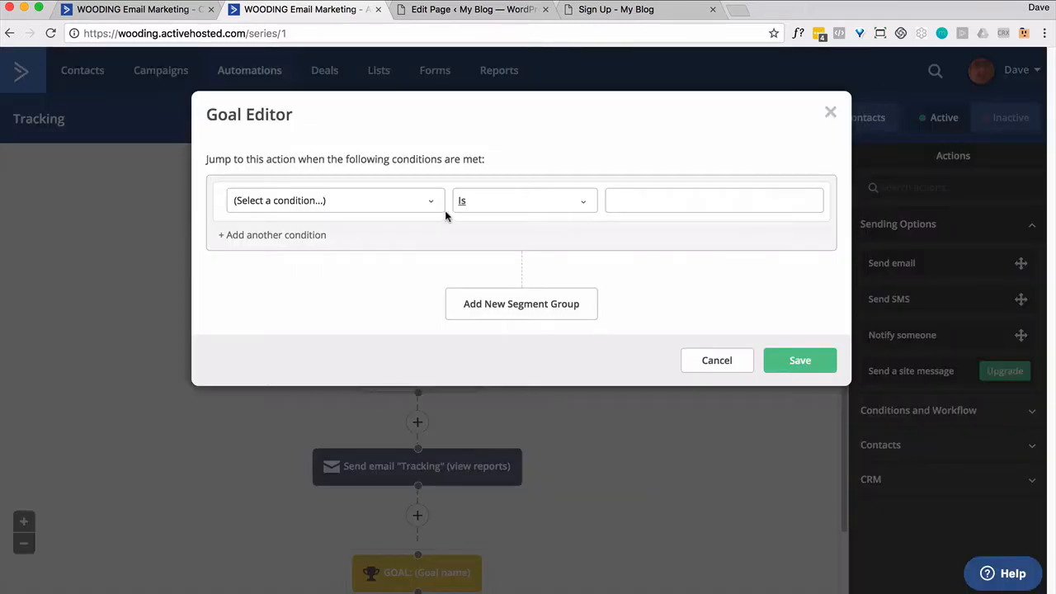
click(437, 202)
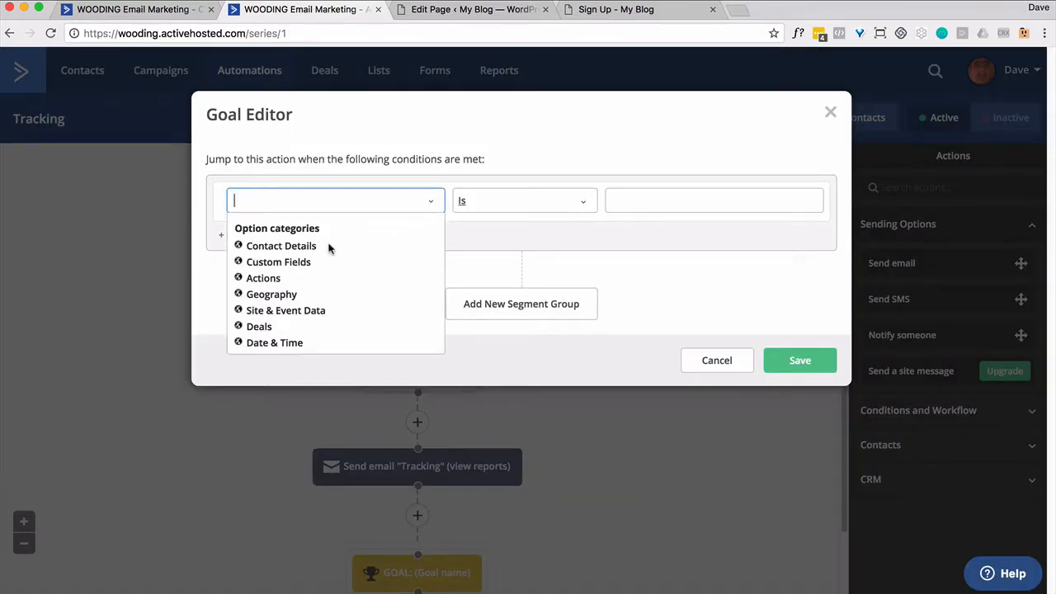
click(317, 316)
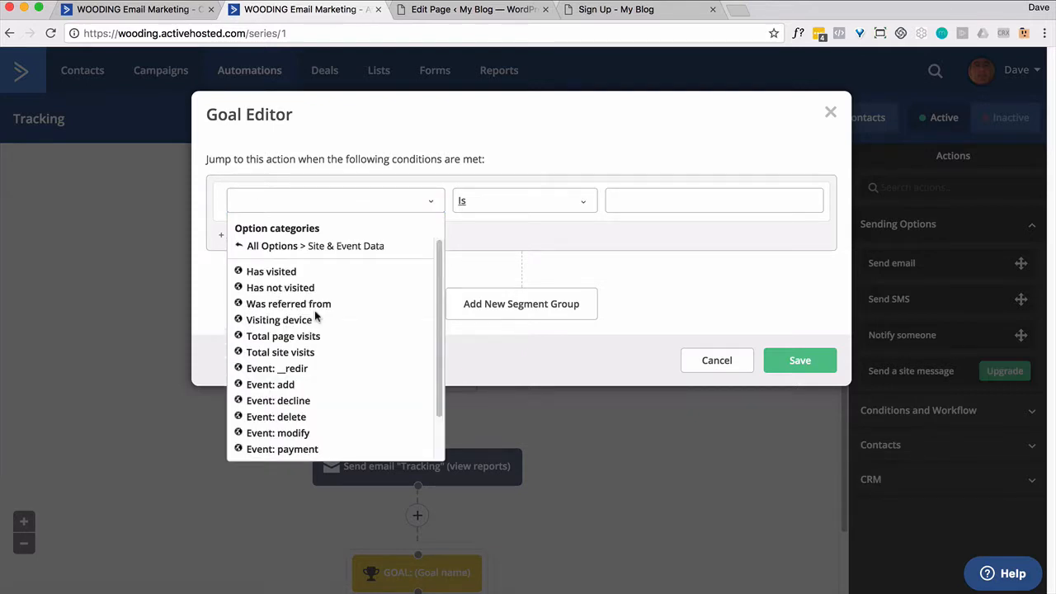
click(273, 275)
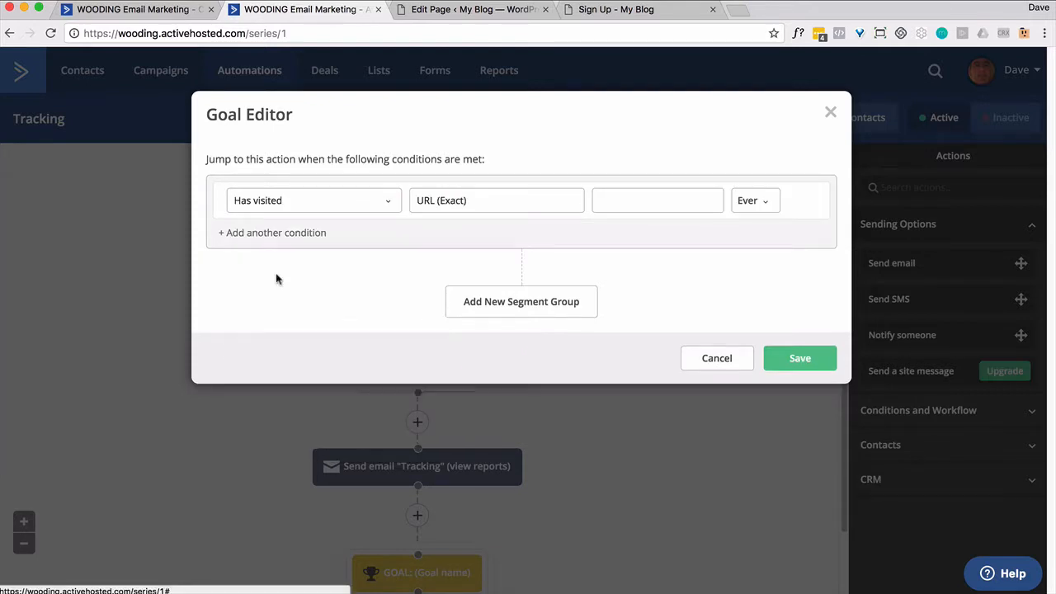
click(497, 204)
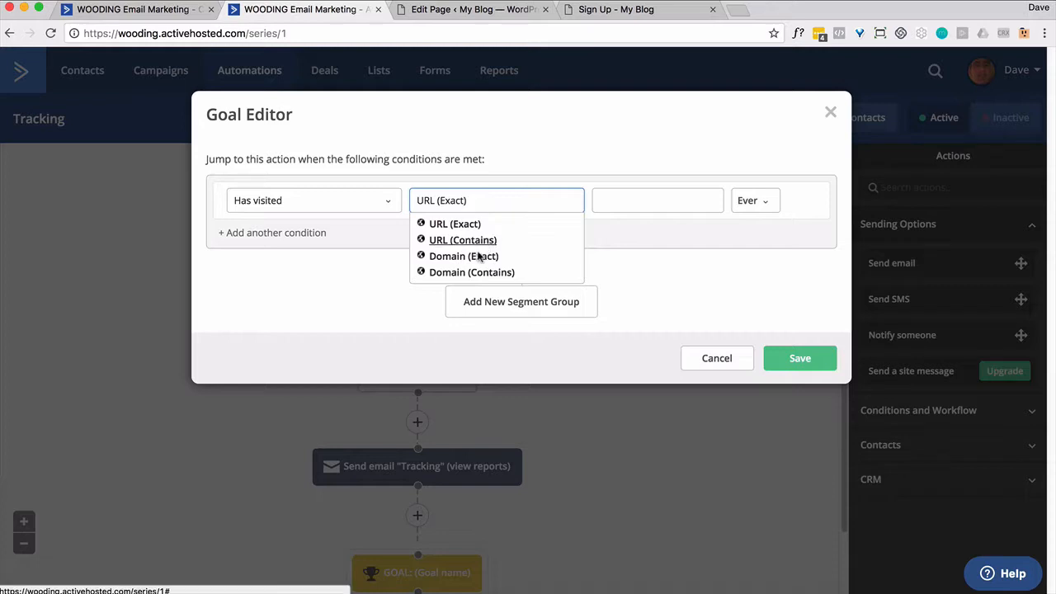
click(467, 226)
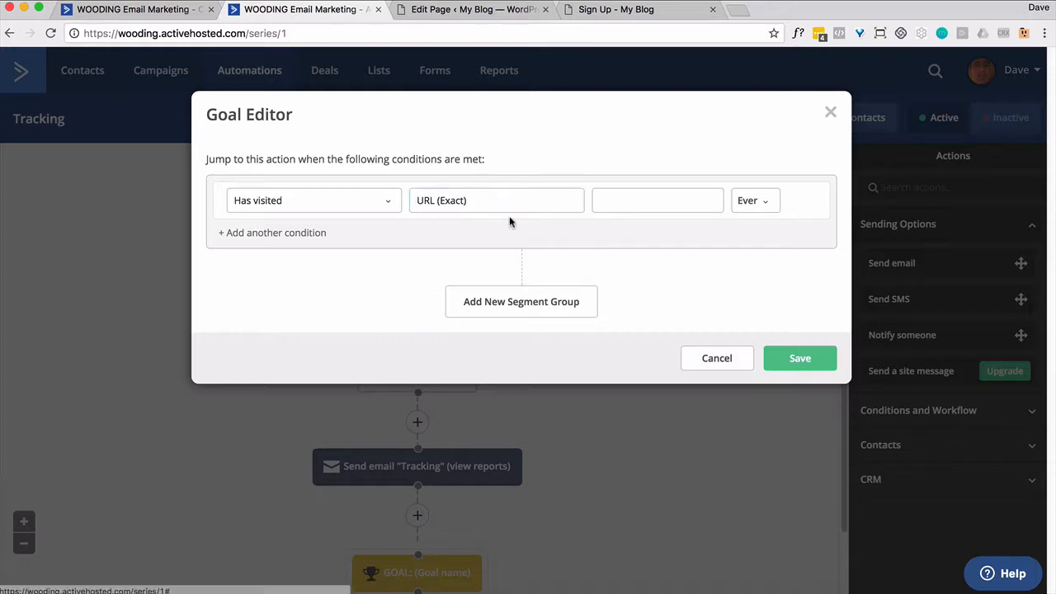
click(610, 200)
text(http:)
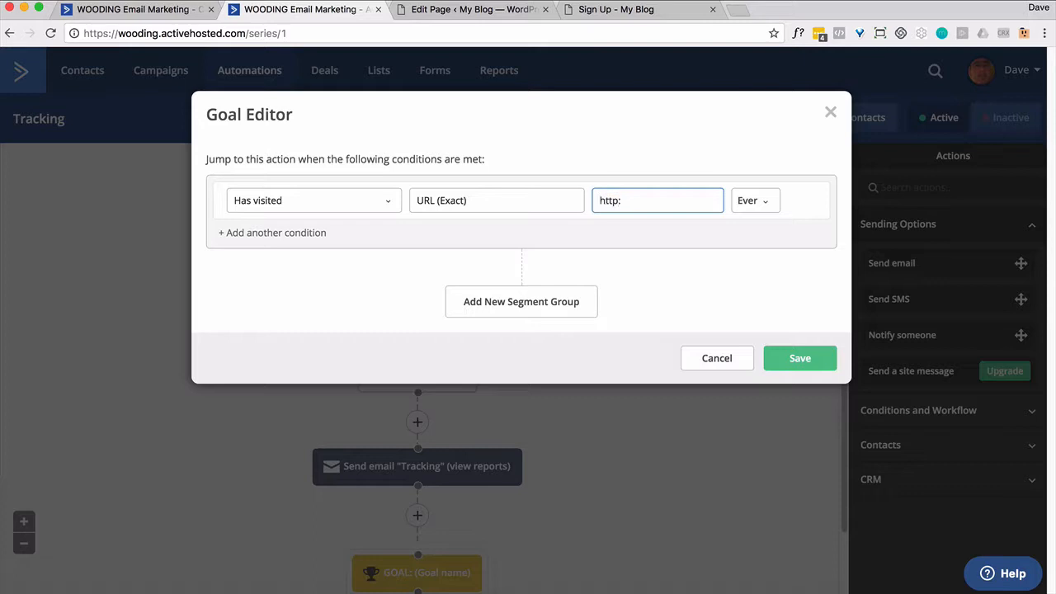
key(BackSpace)
text(s://gowwwgo.com/)
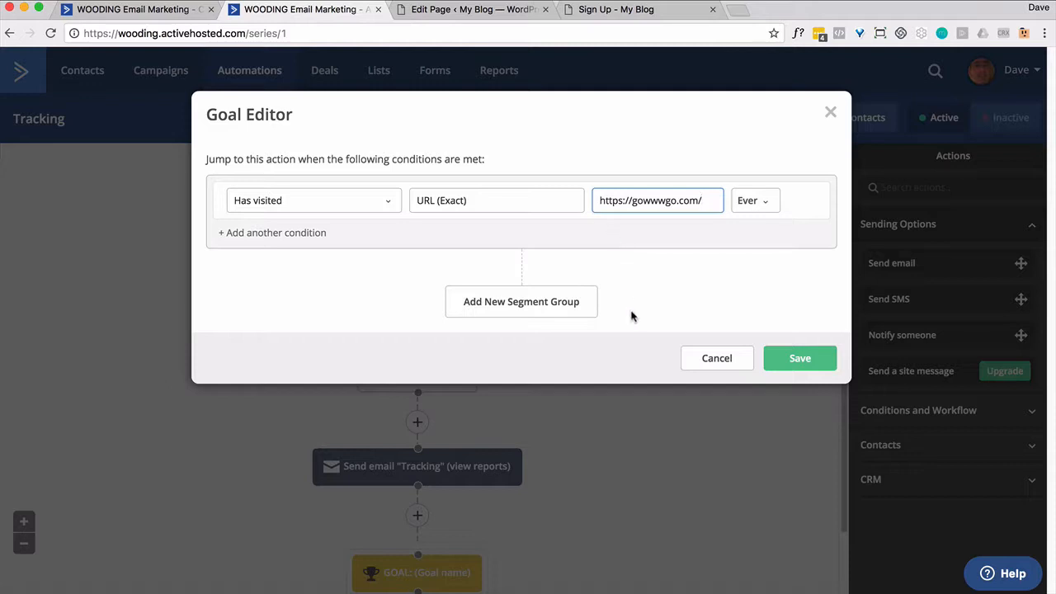
click(791, 368)
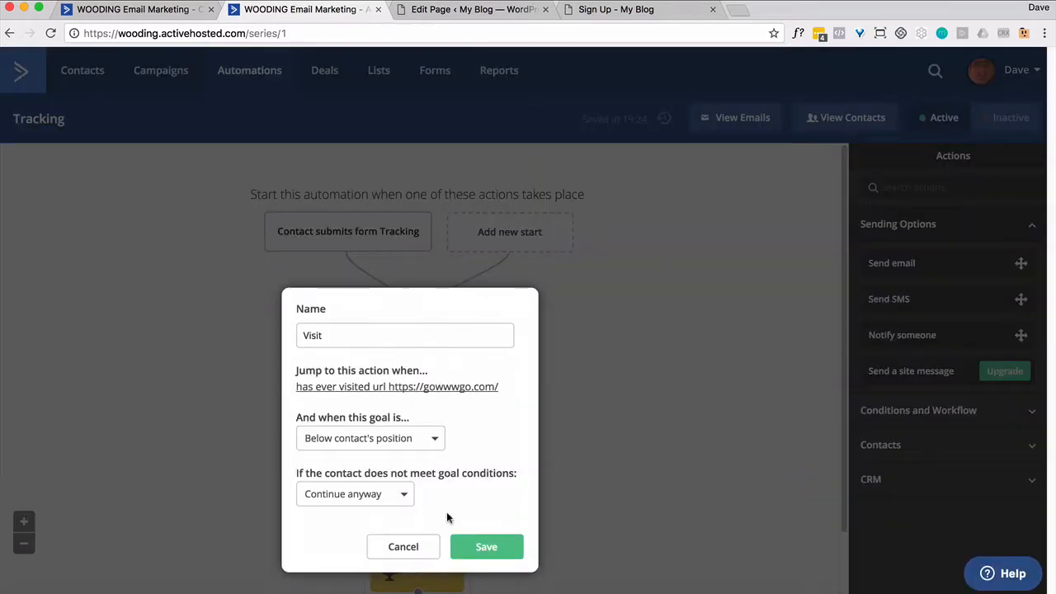
click(466, 549)
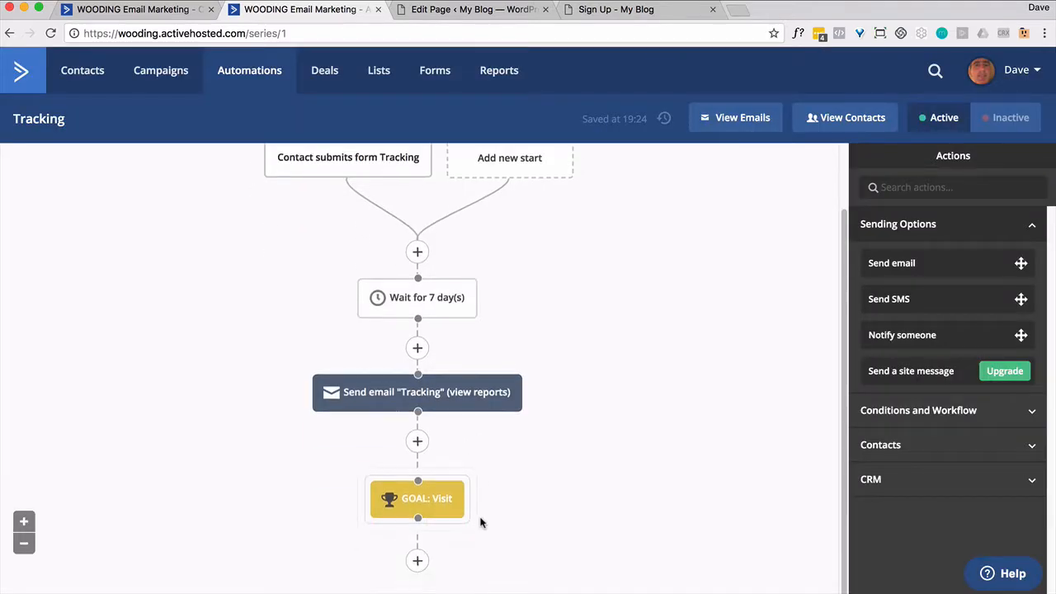
- Add an 'End this automation' action directly below the Visit goal step
click(417, 560)
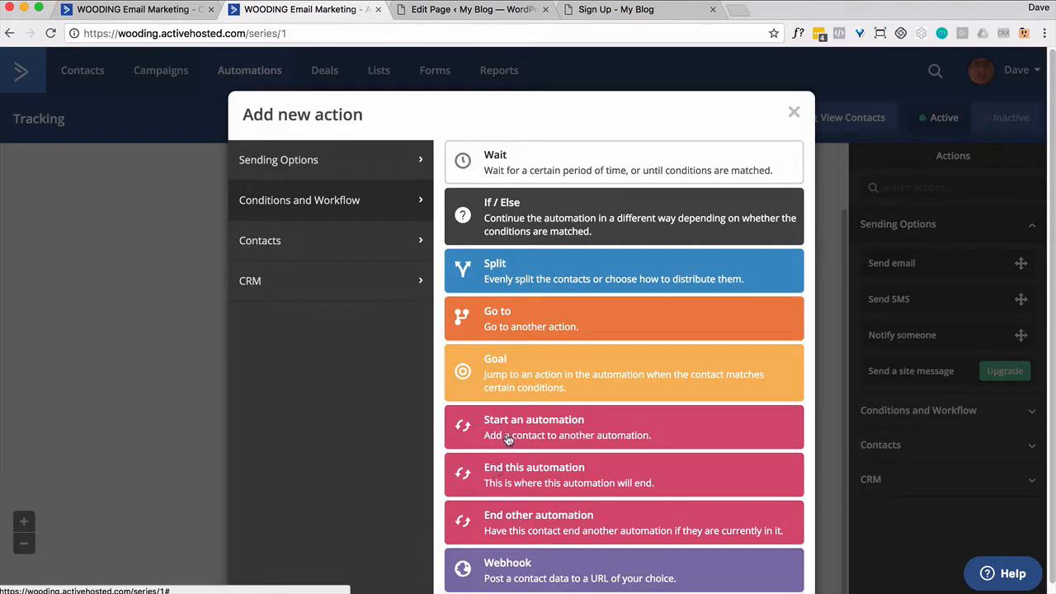
click(510, 476)
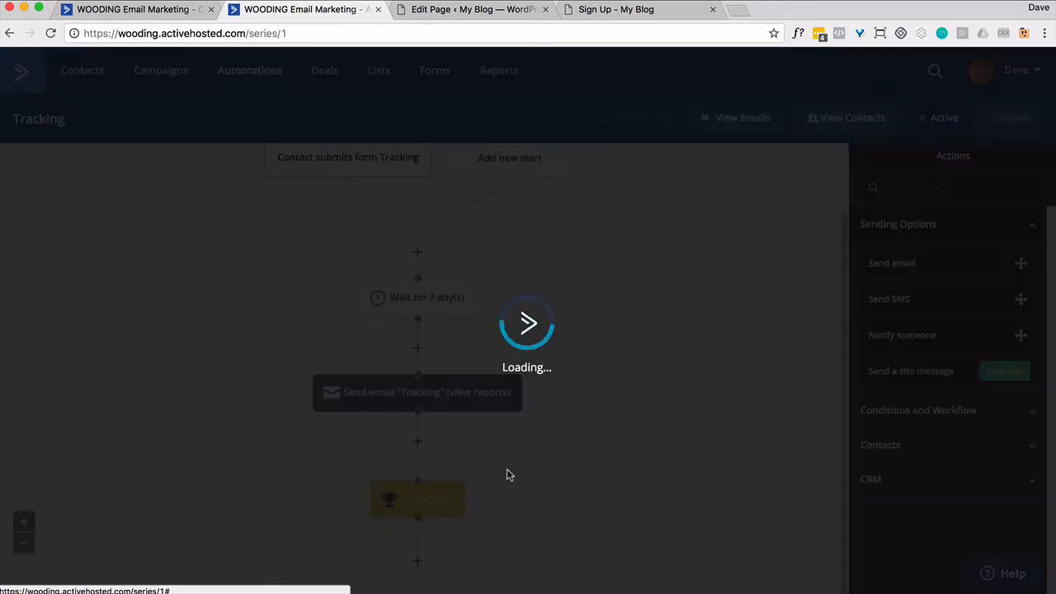
scroll(507, 473, down, 2)
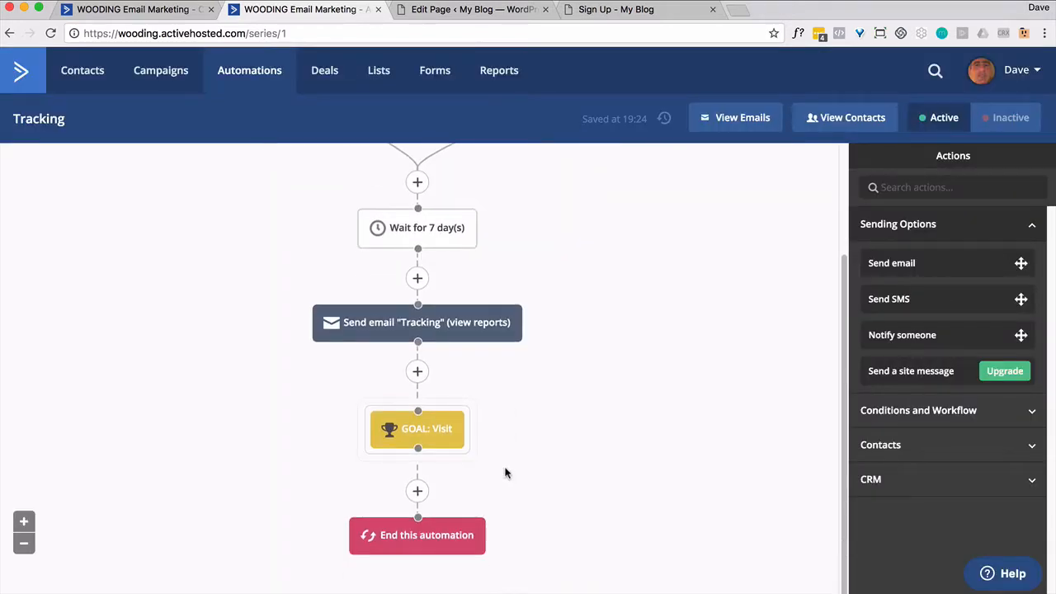
scroll(506, 473, up, 4)
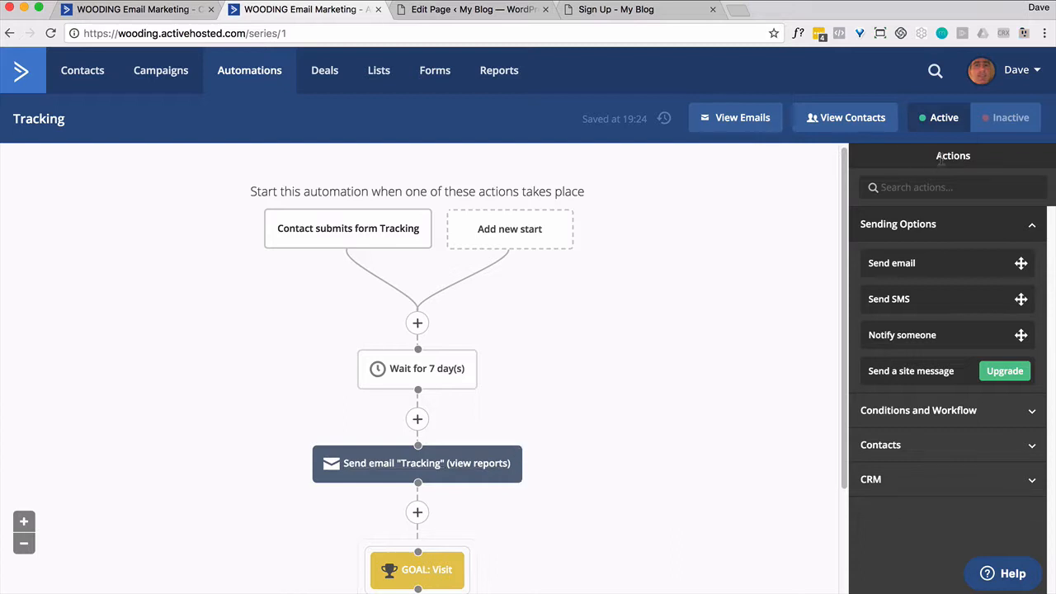
- Load the blog's Sign Up page address in a new private browsing window
click(594, 10)
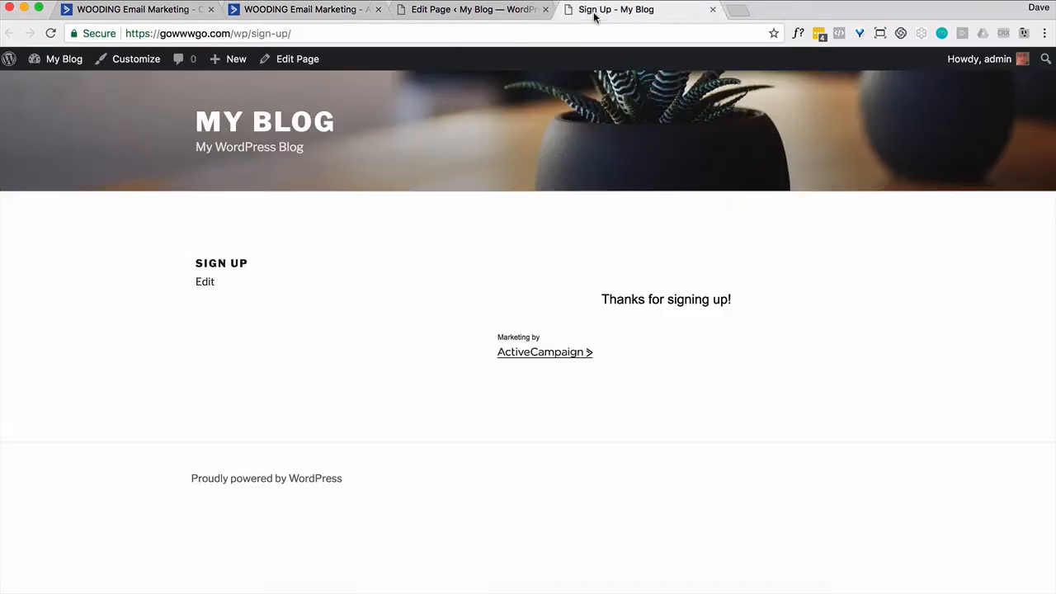
click(272, 33)
key(super+c)
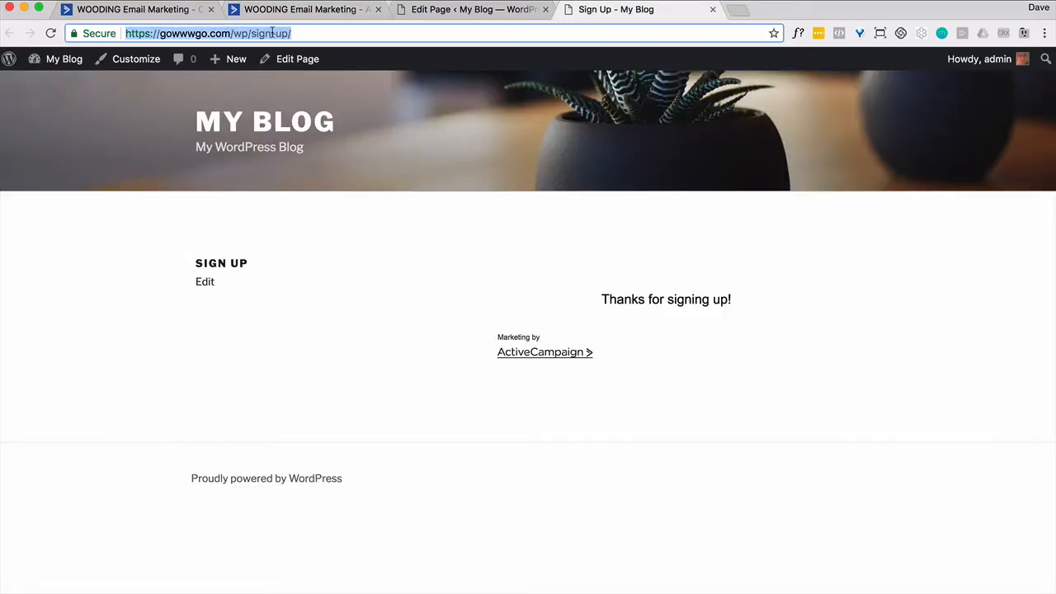
key(super+shift+n)
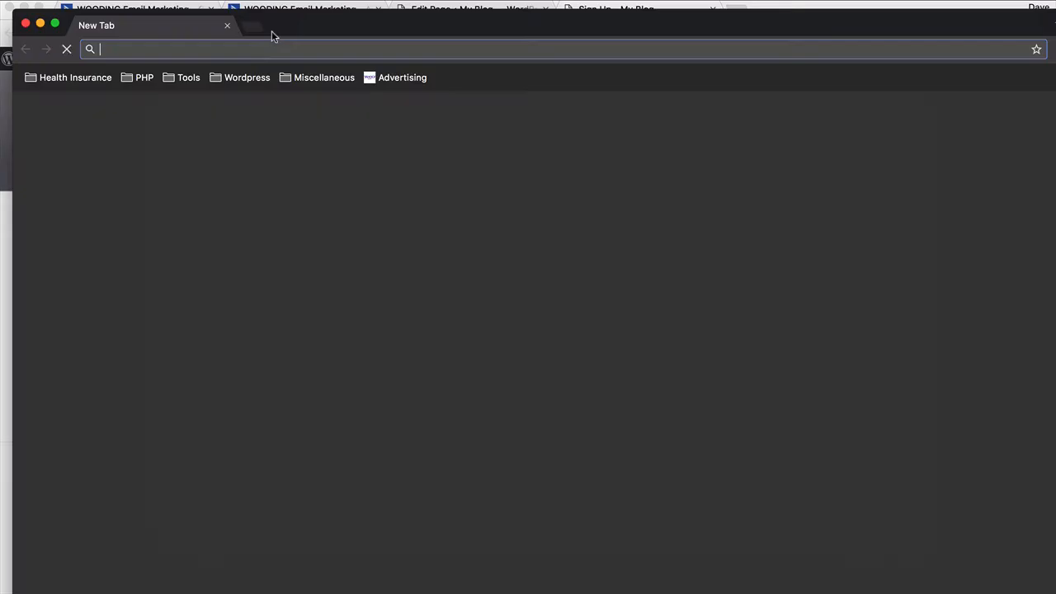
key(super+v)
key(Return)
double_click(272, 30)
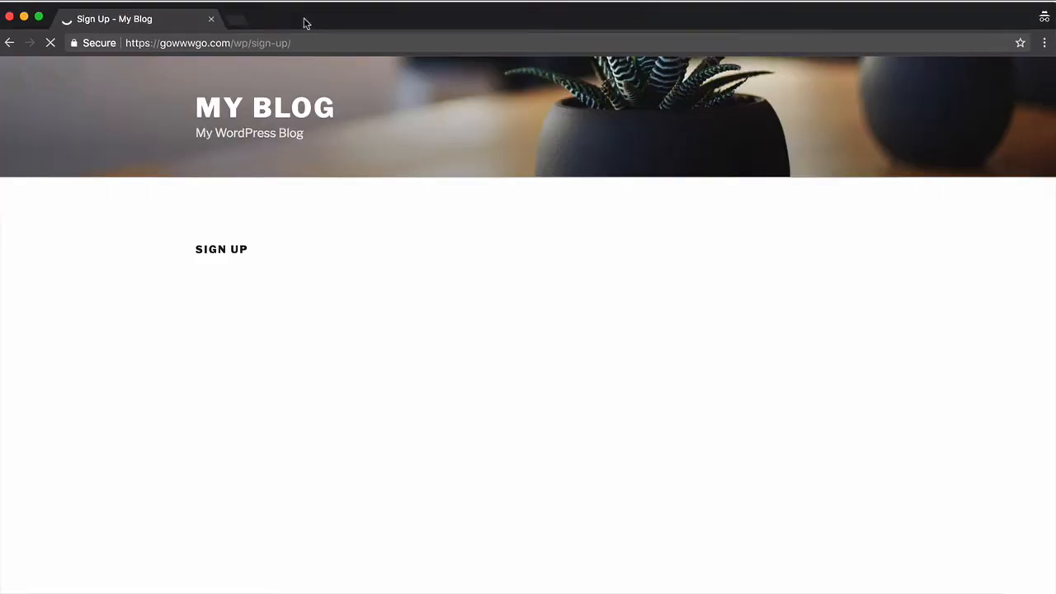
- Submit the form with a test contact's full name and e-mail, close the window, then view All Contacts
click(525, 361)
key(Tab)
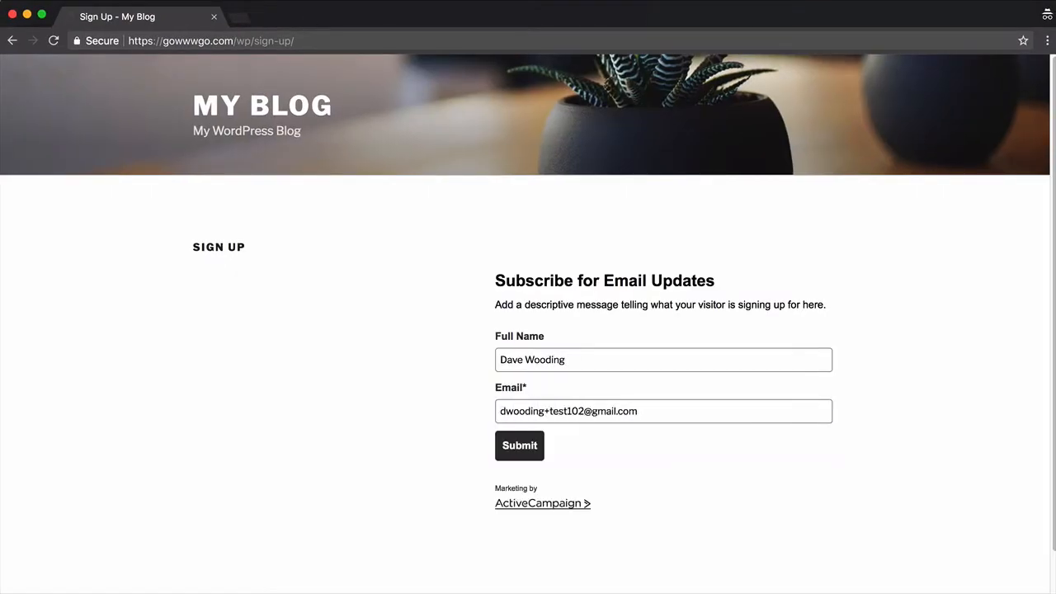
click(524, 451)
key(super+w)
click(148, 9)
click(83, 71)
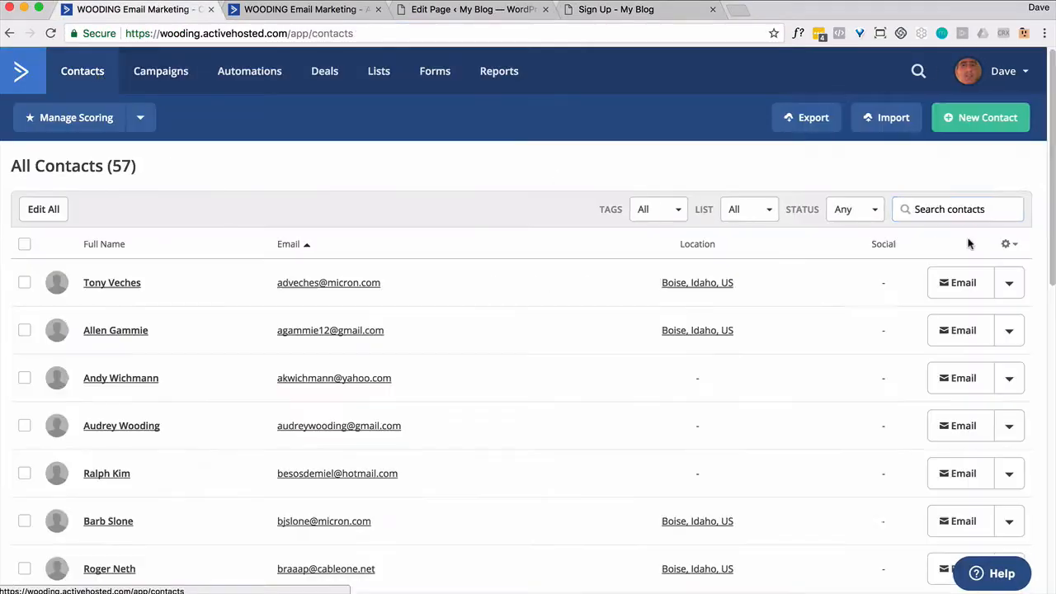
- Find and open the new test contact, then follow its 'Entered automation' activity to Tracking
click(966, 209)
text(dwooding)
click(126, 379)
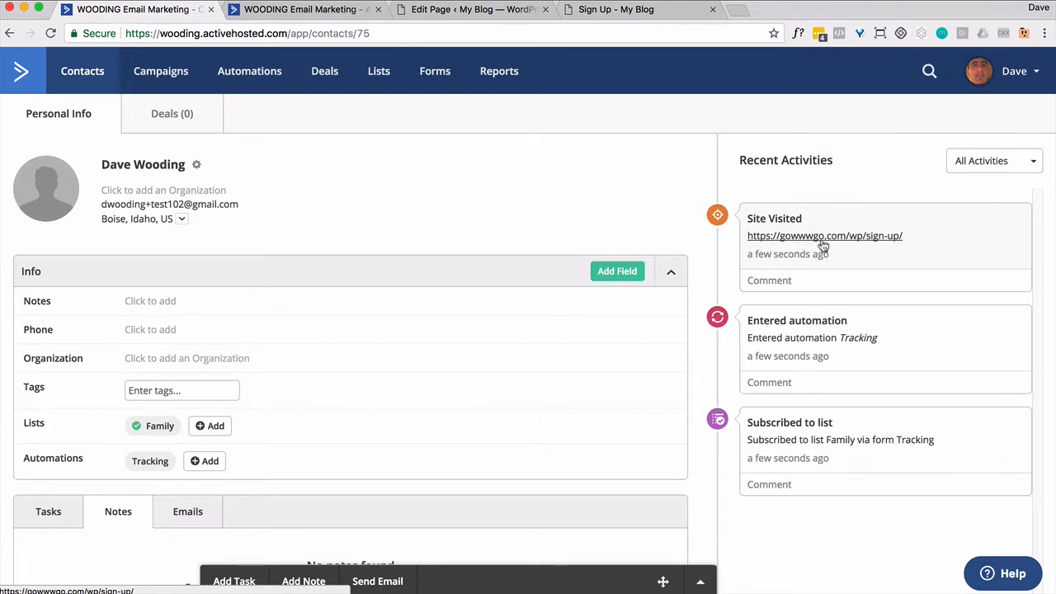
click(858, 340)
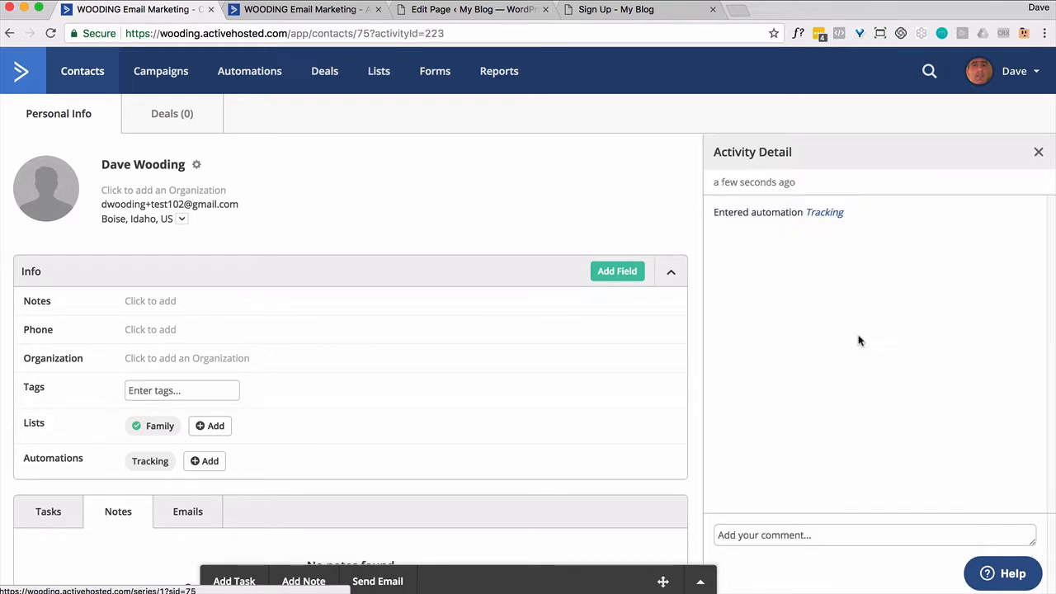
click(826, 218)
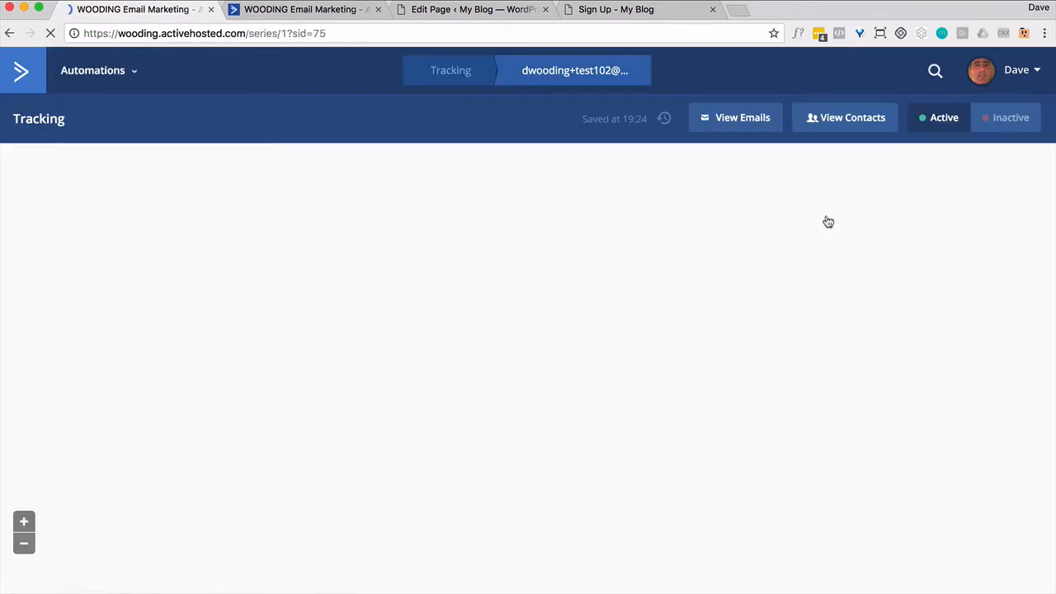
- Confirm the test contact is queued at the Wait for 7 day(s) step
mouse_move(409, 393)
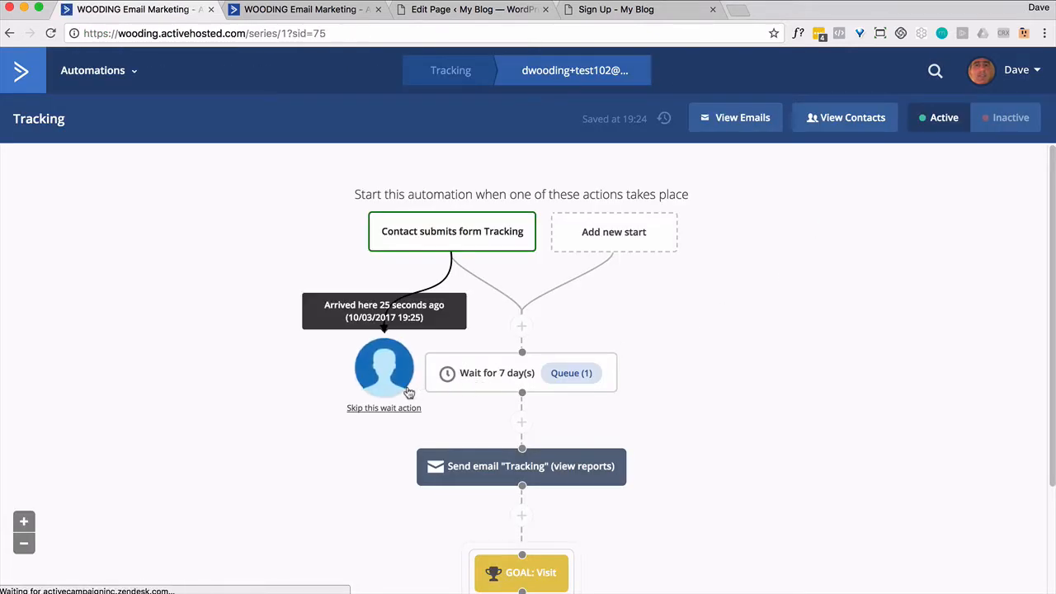